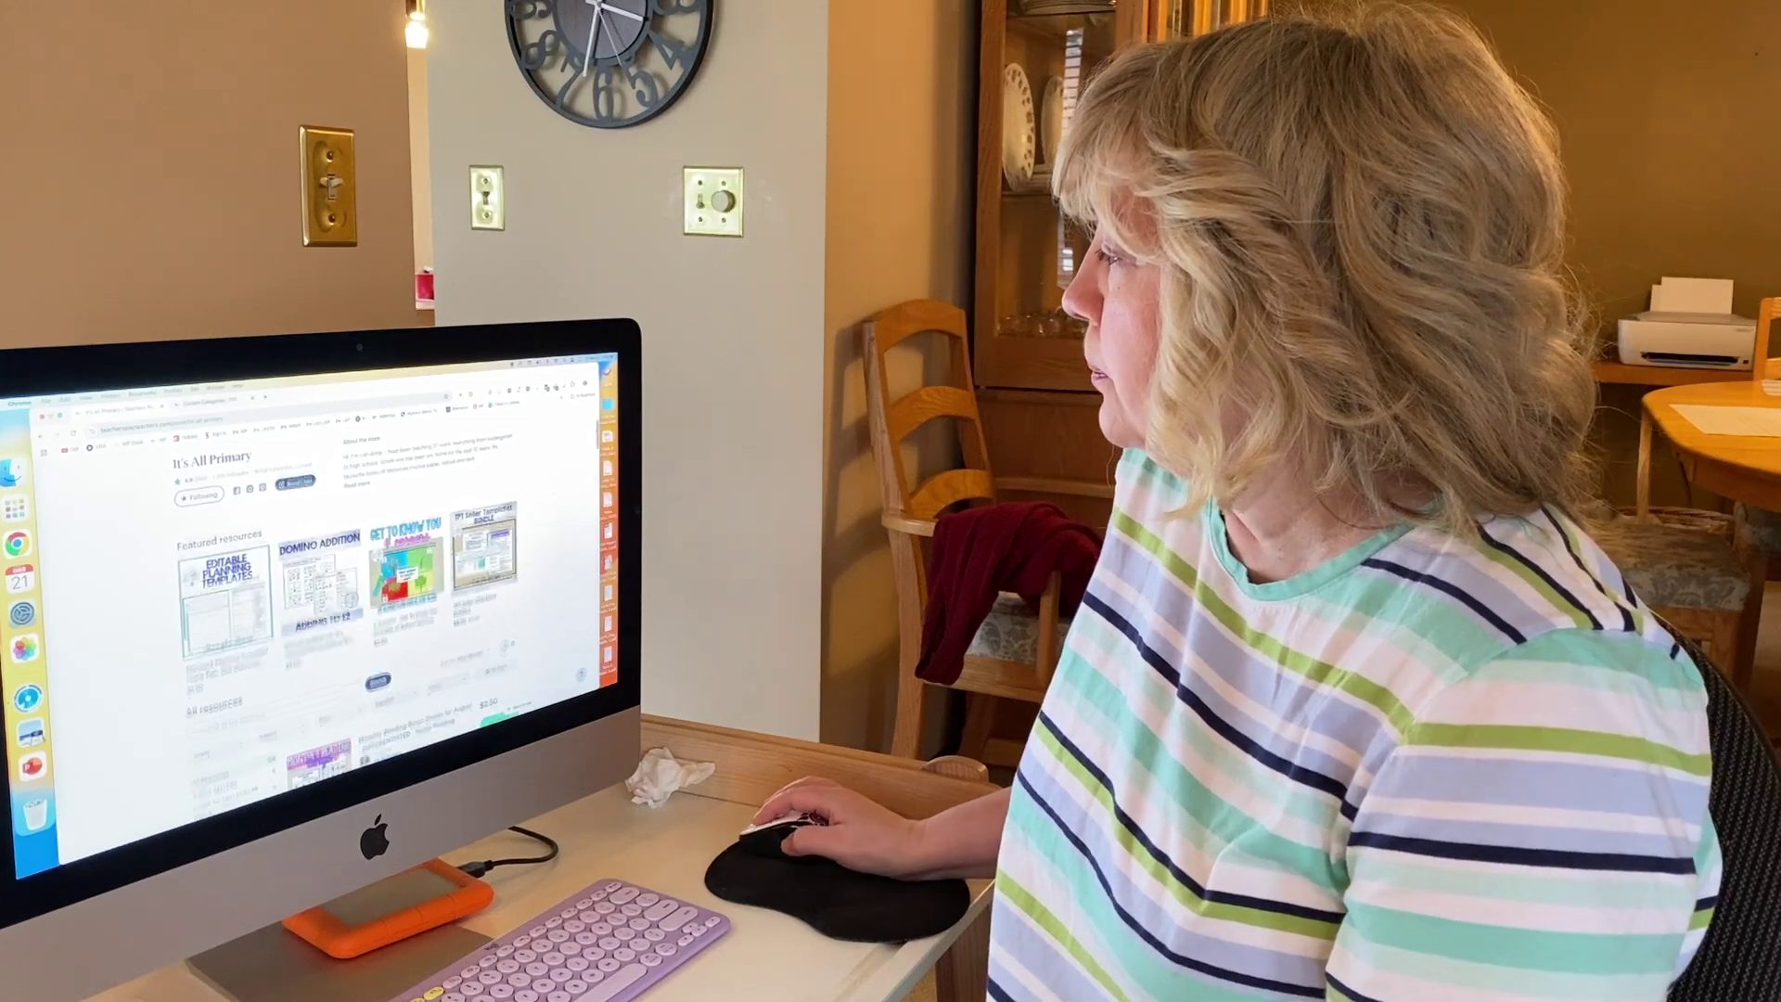
# Open the product listings of the store It's All Primary.
pyautogui.scroll(5, 371, 594)
pyautogui.scroll(1, 371, 594)
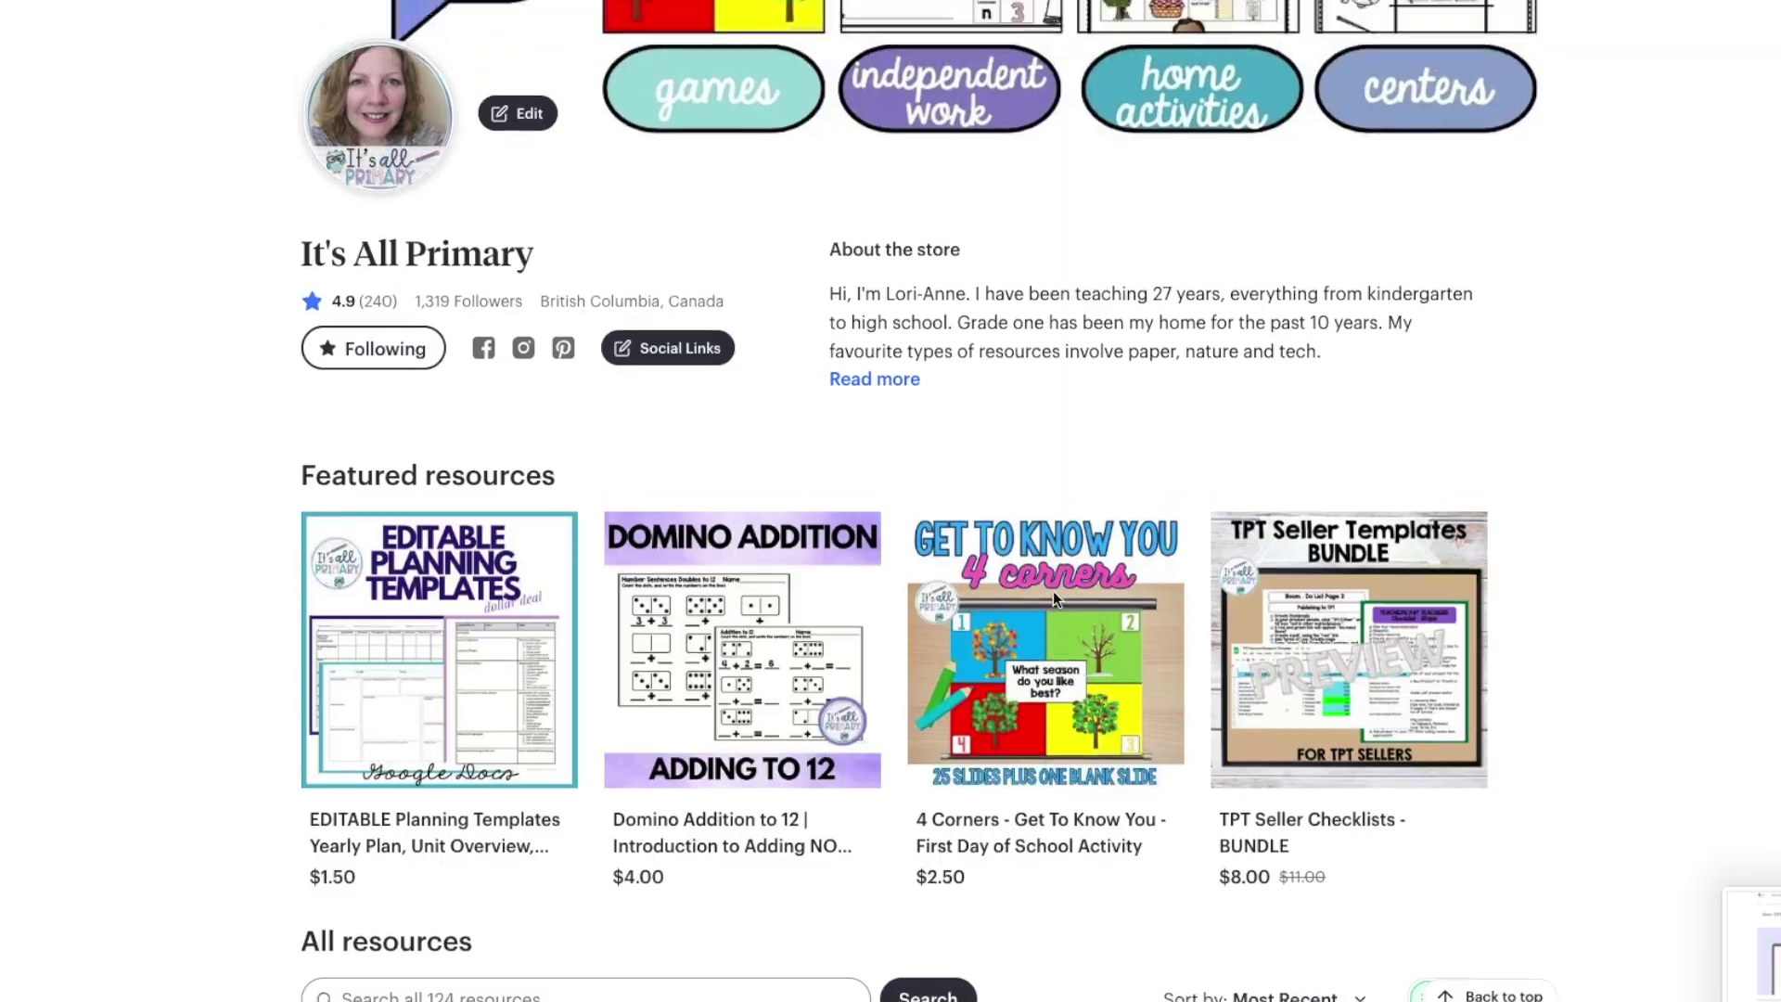
pyautogui.scroll(4, 1054, 592)
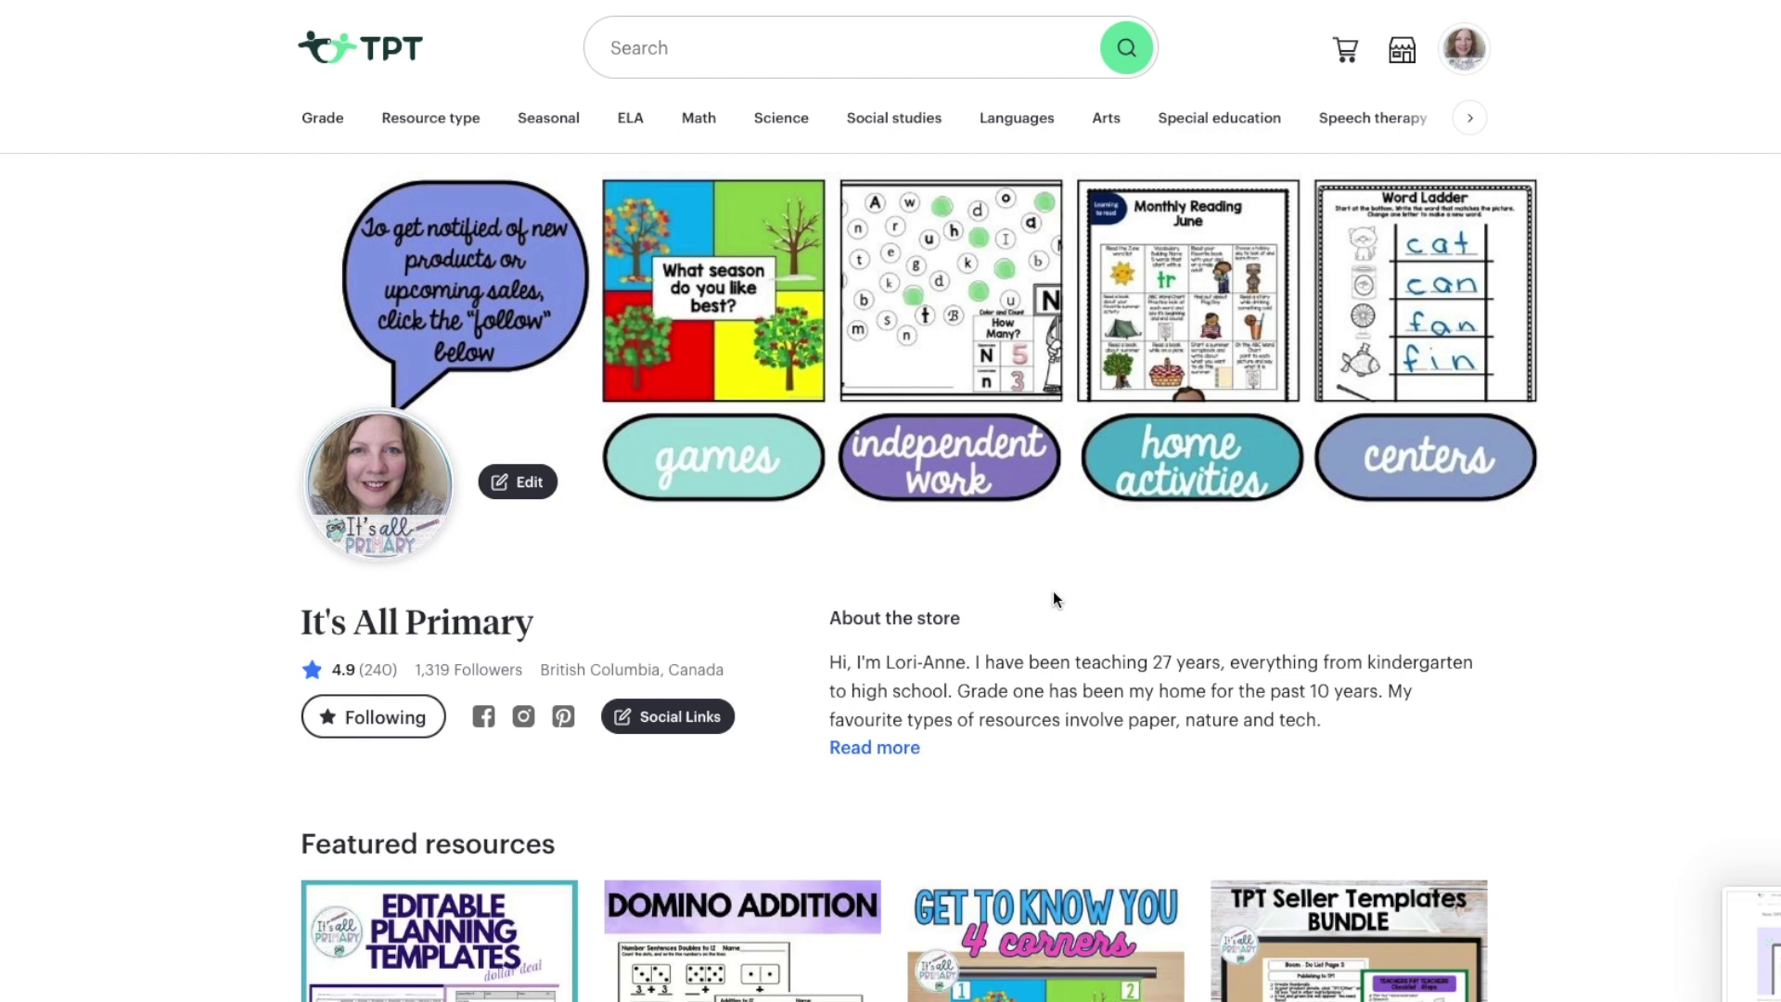
pyautogui.click(1403, 54)
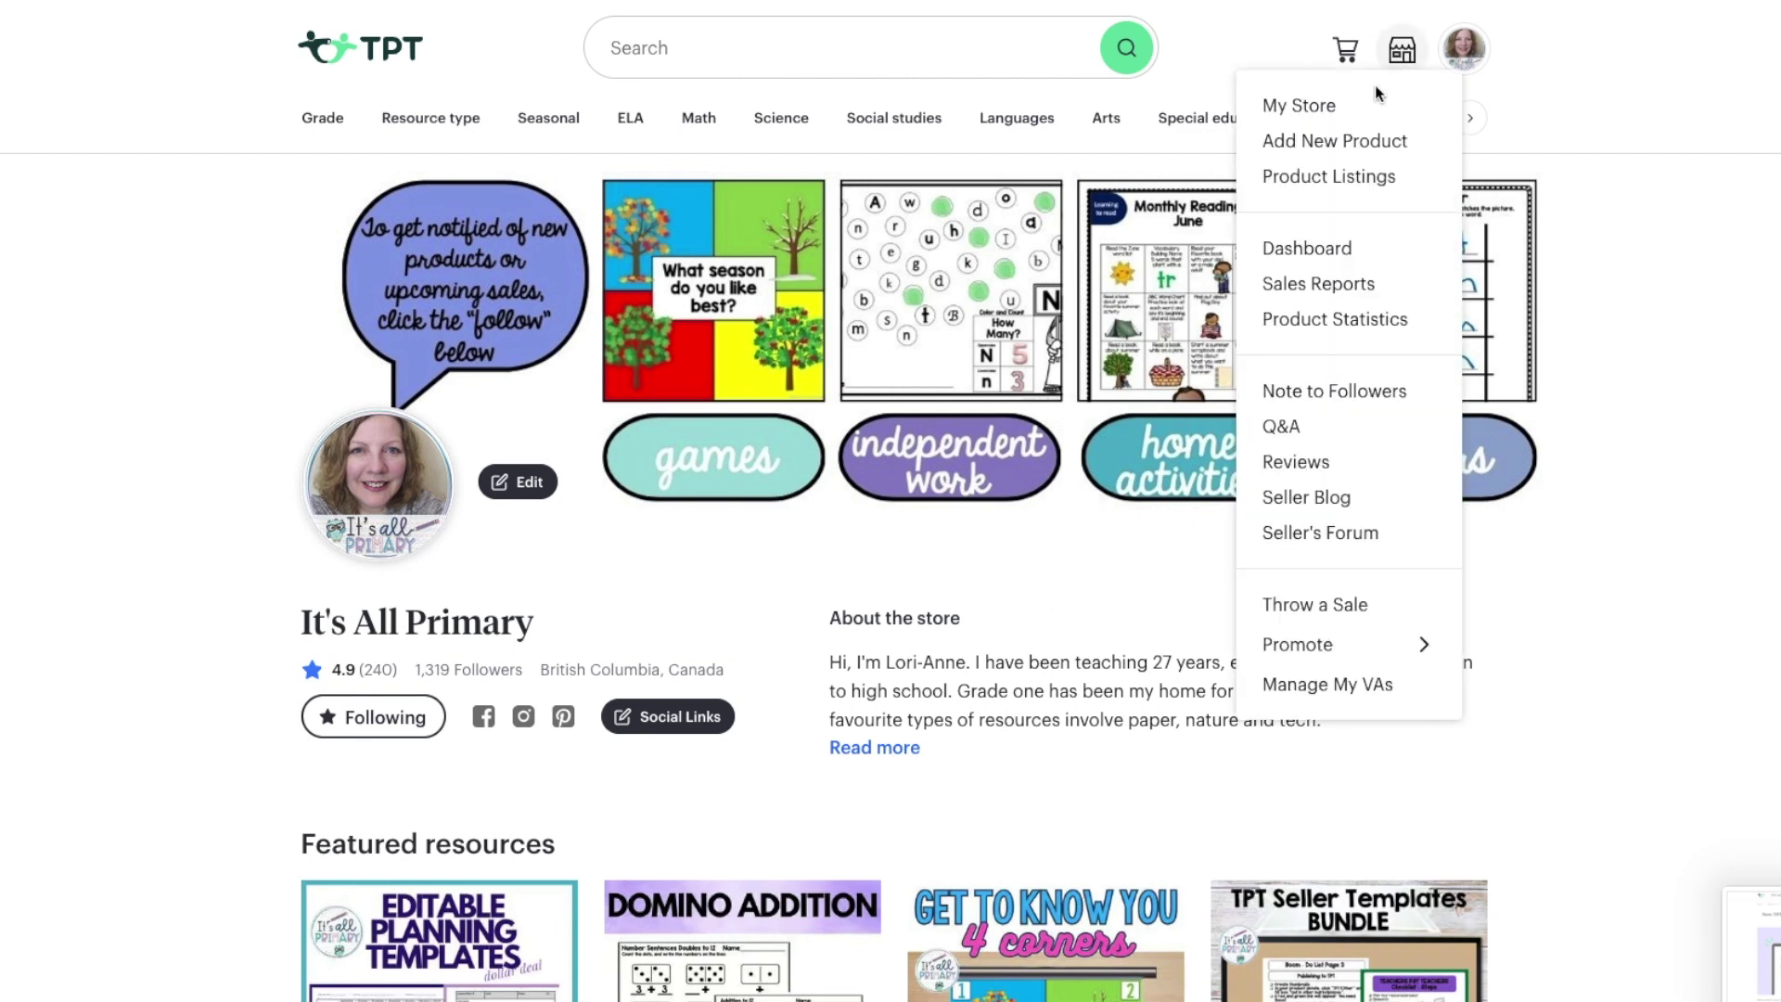
pyautogui.click(1360, 183)
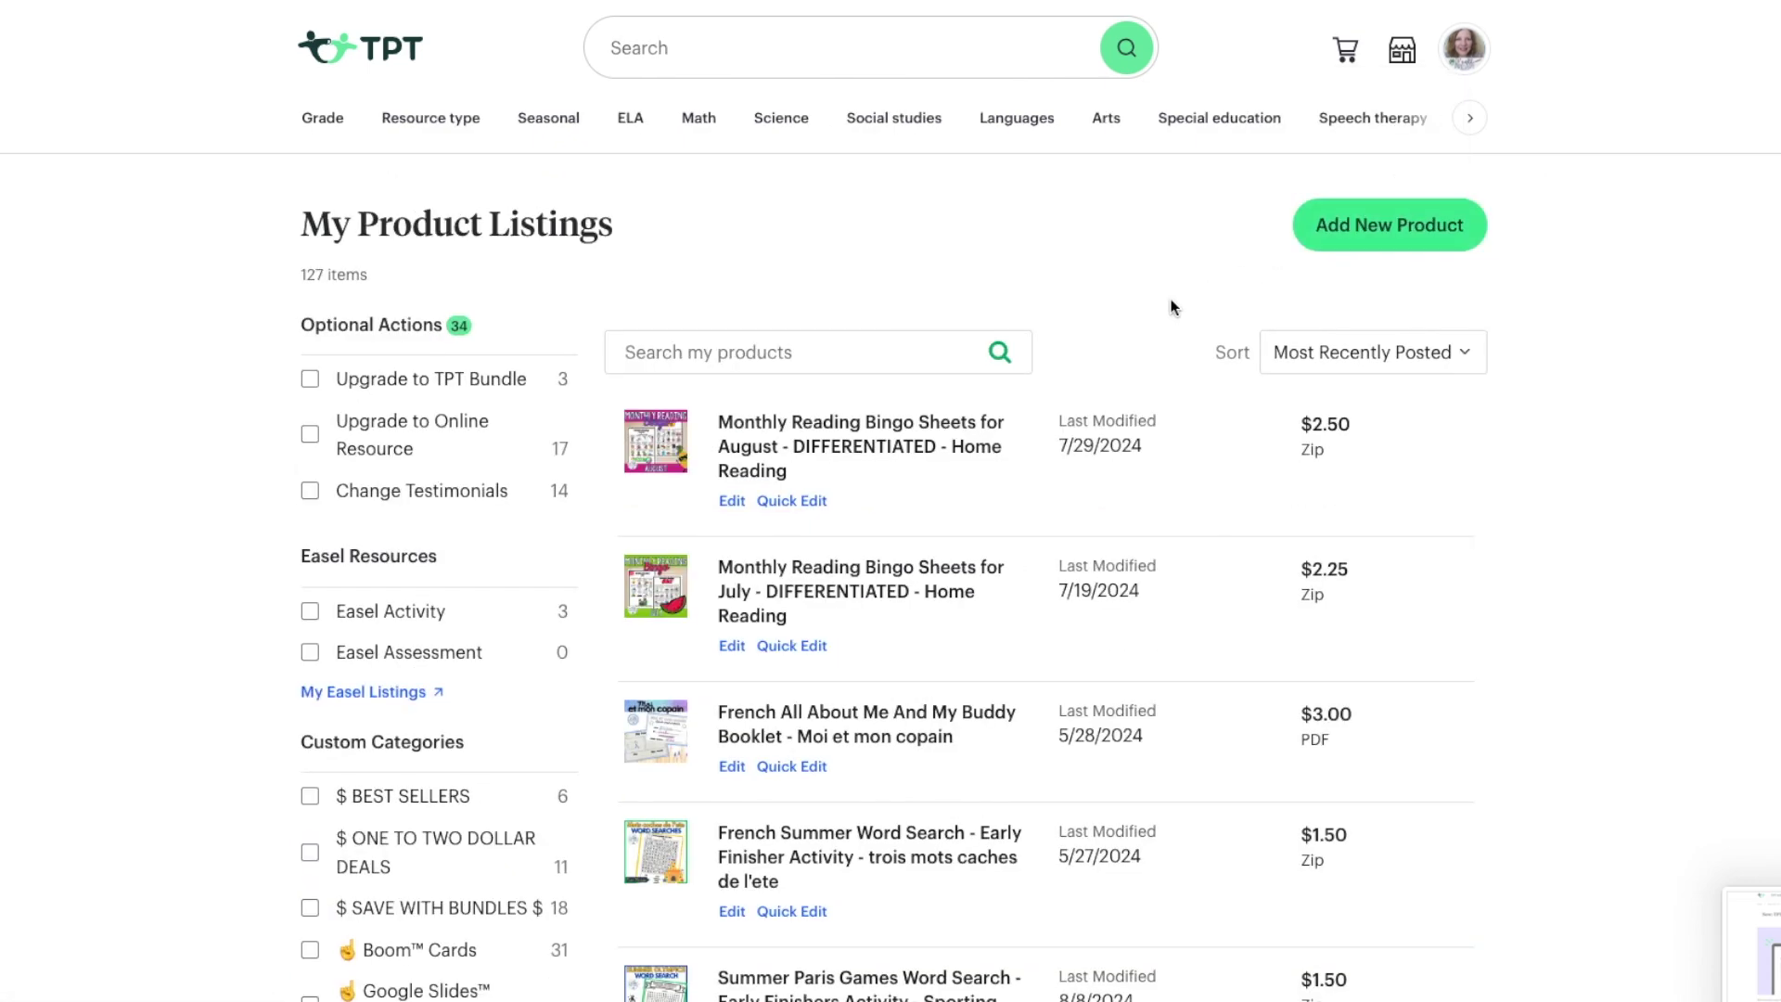
# Search the product listings for "get" and remove the featured status from the 4 Corners - Get To Know You listing with Quick Edit.
pyautogui.scroll(-5, 1122, 317)
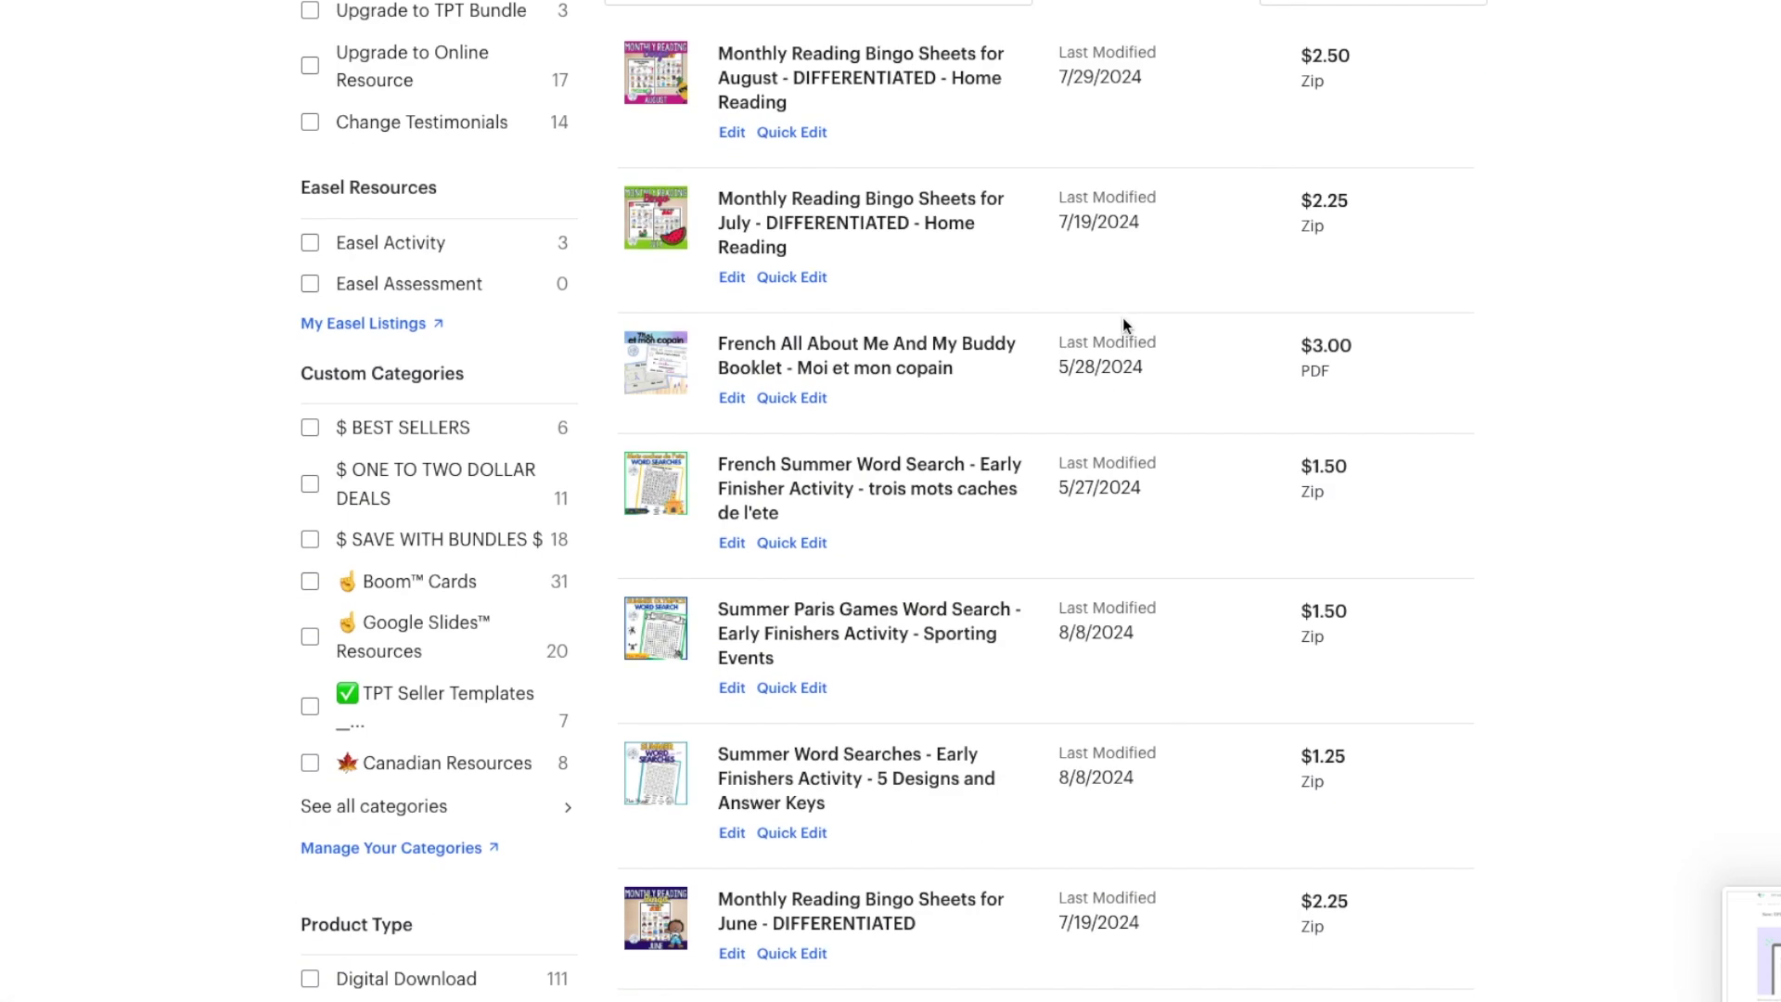
pyautogui.scroll(4, 1004, 349)
pyautogui.click(823, 275)
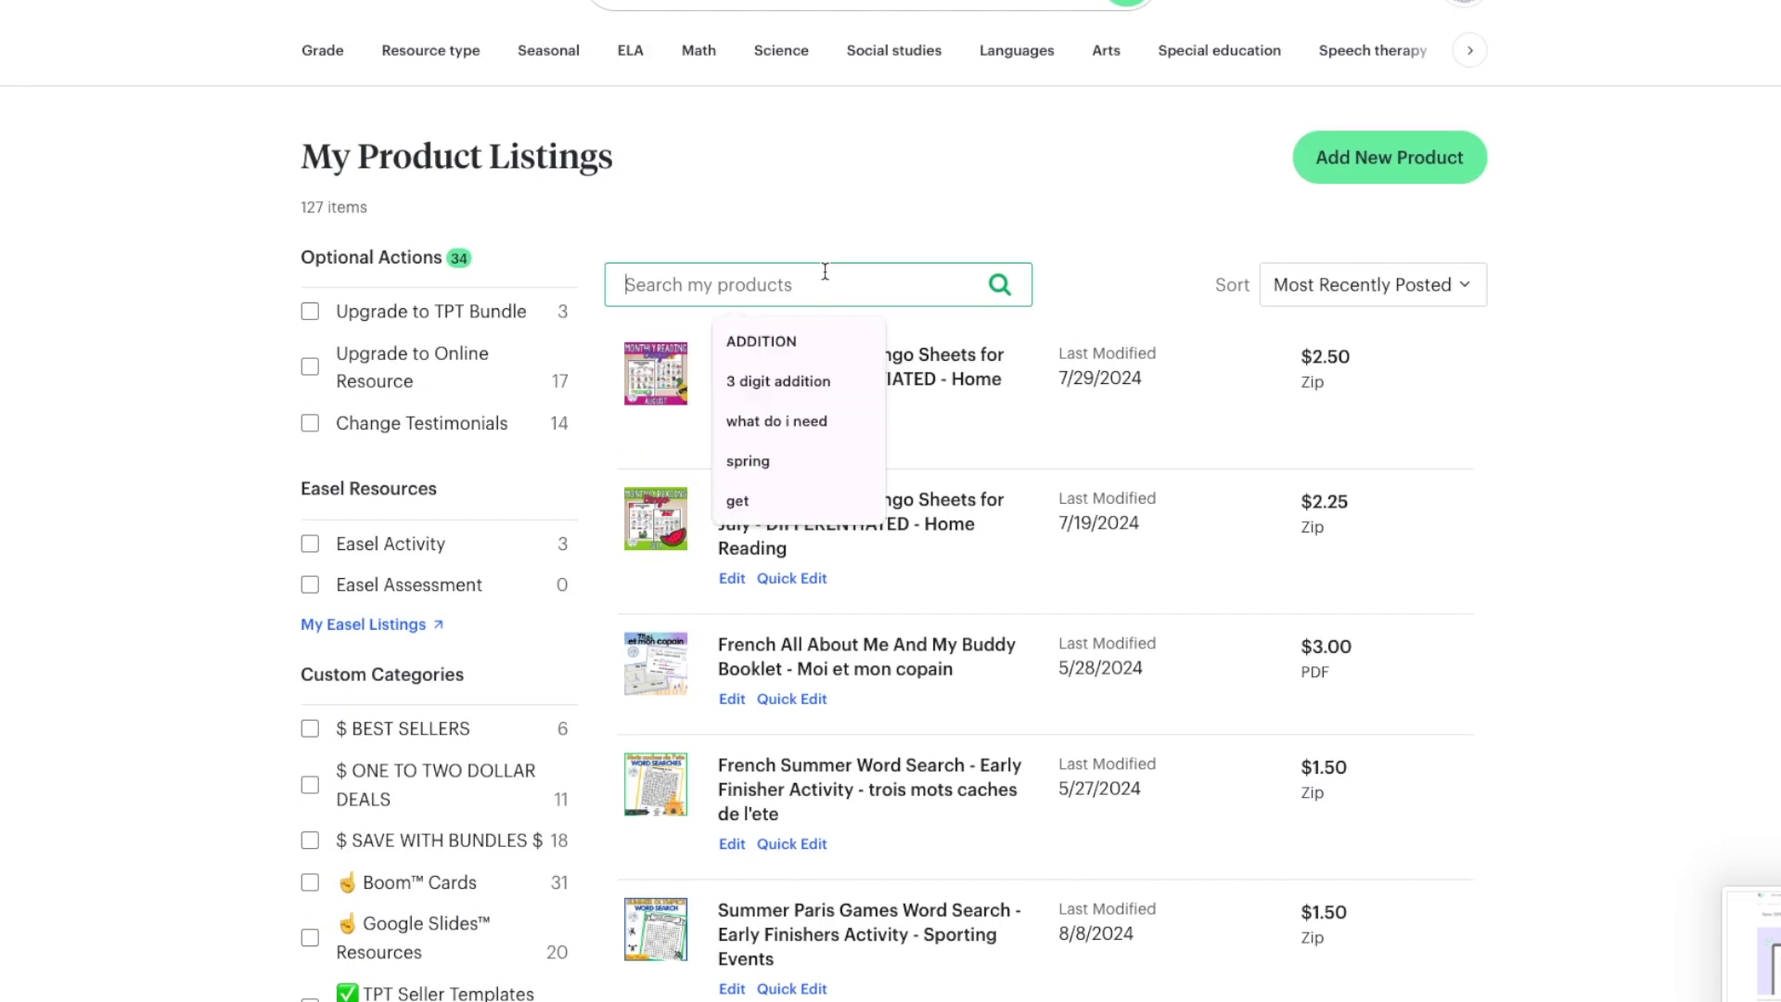
pyautogui.write('get')
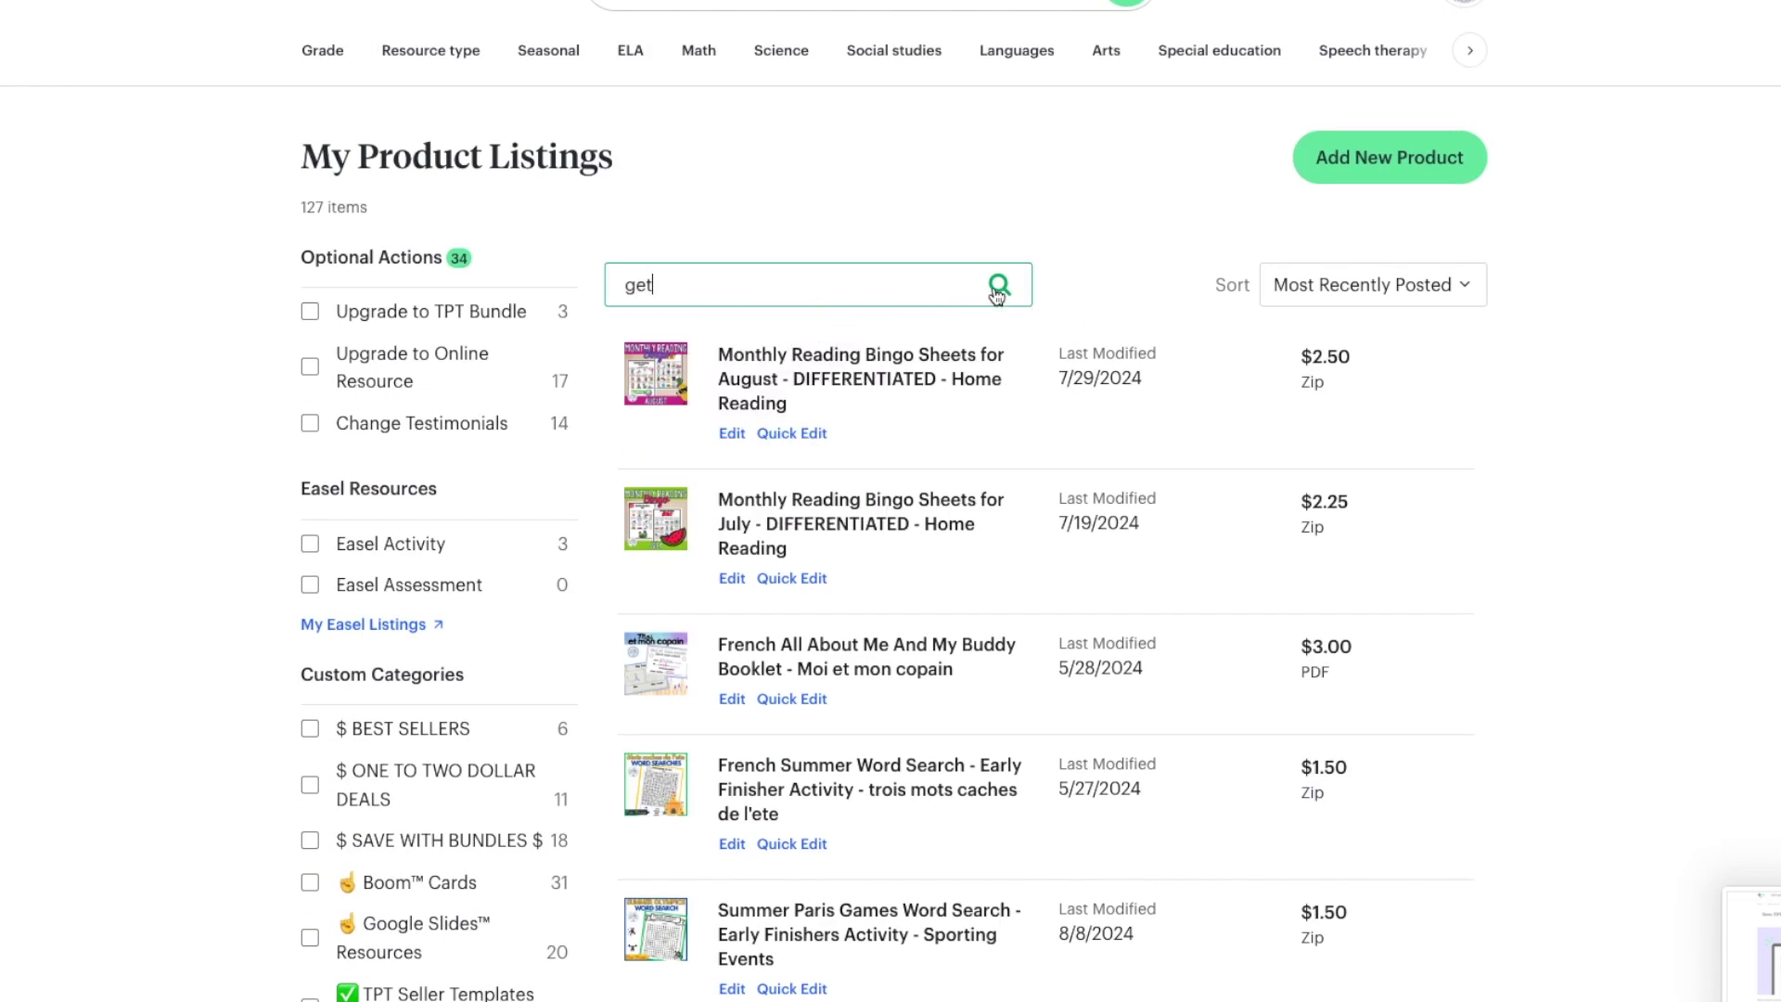
pyautogui.click(997, 292)
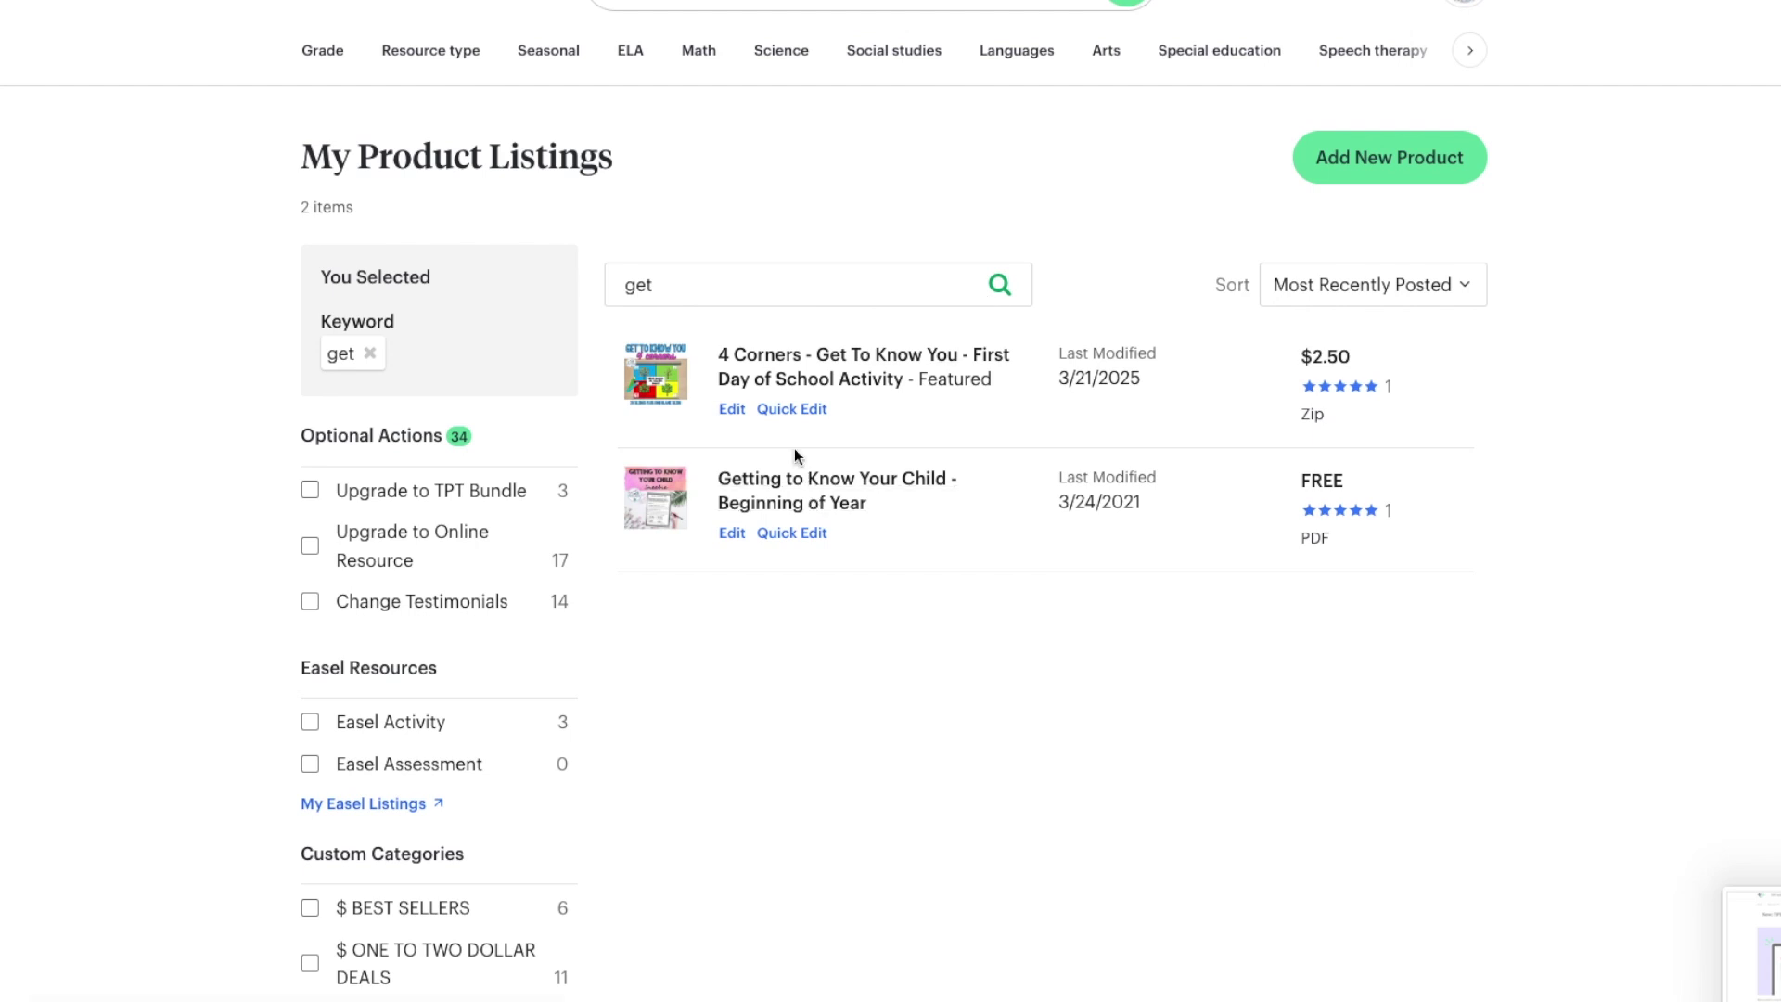
pyautogui.click(793, 410)
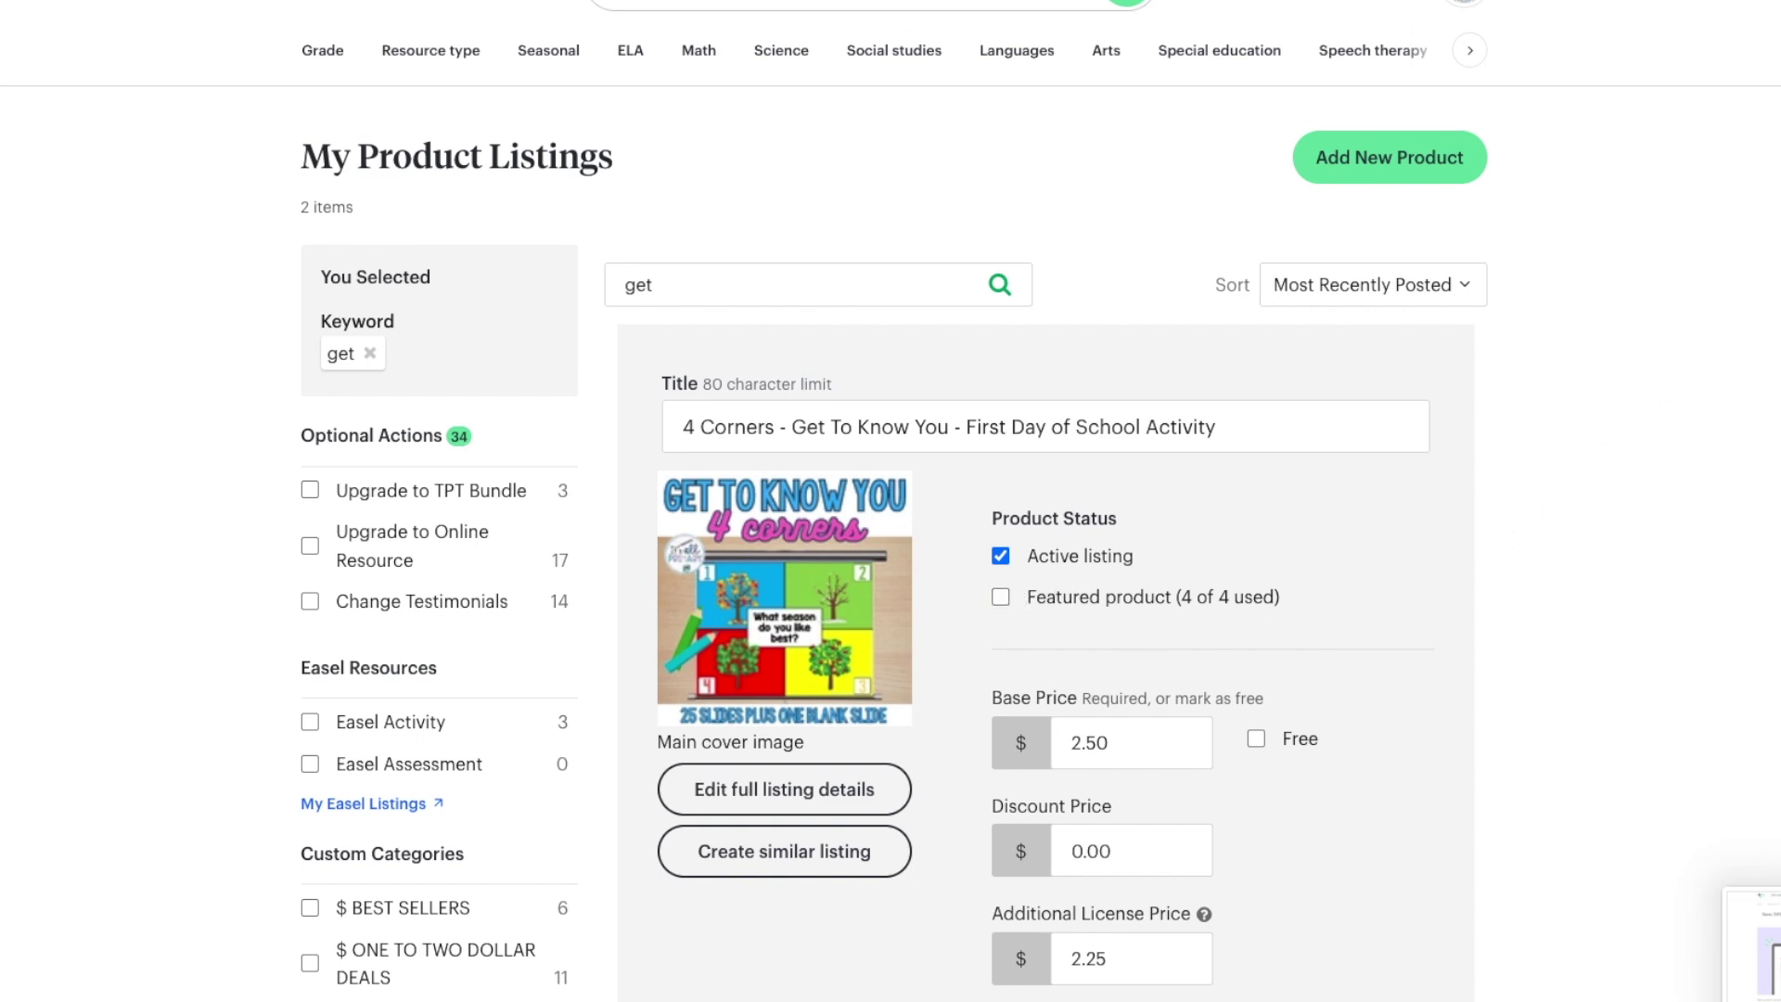
pyautogui.scroll(-9, 890, 501)
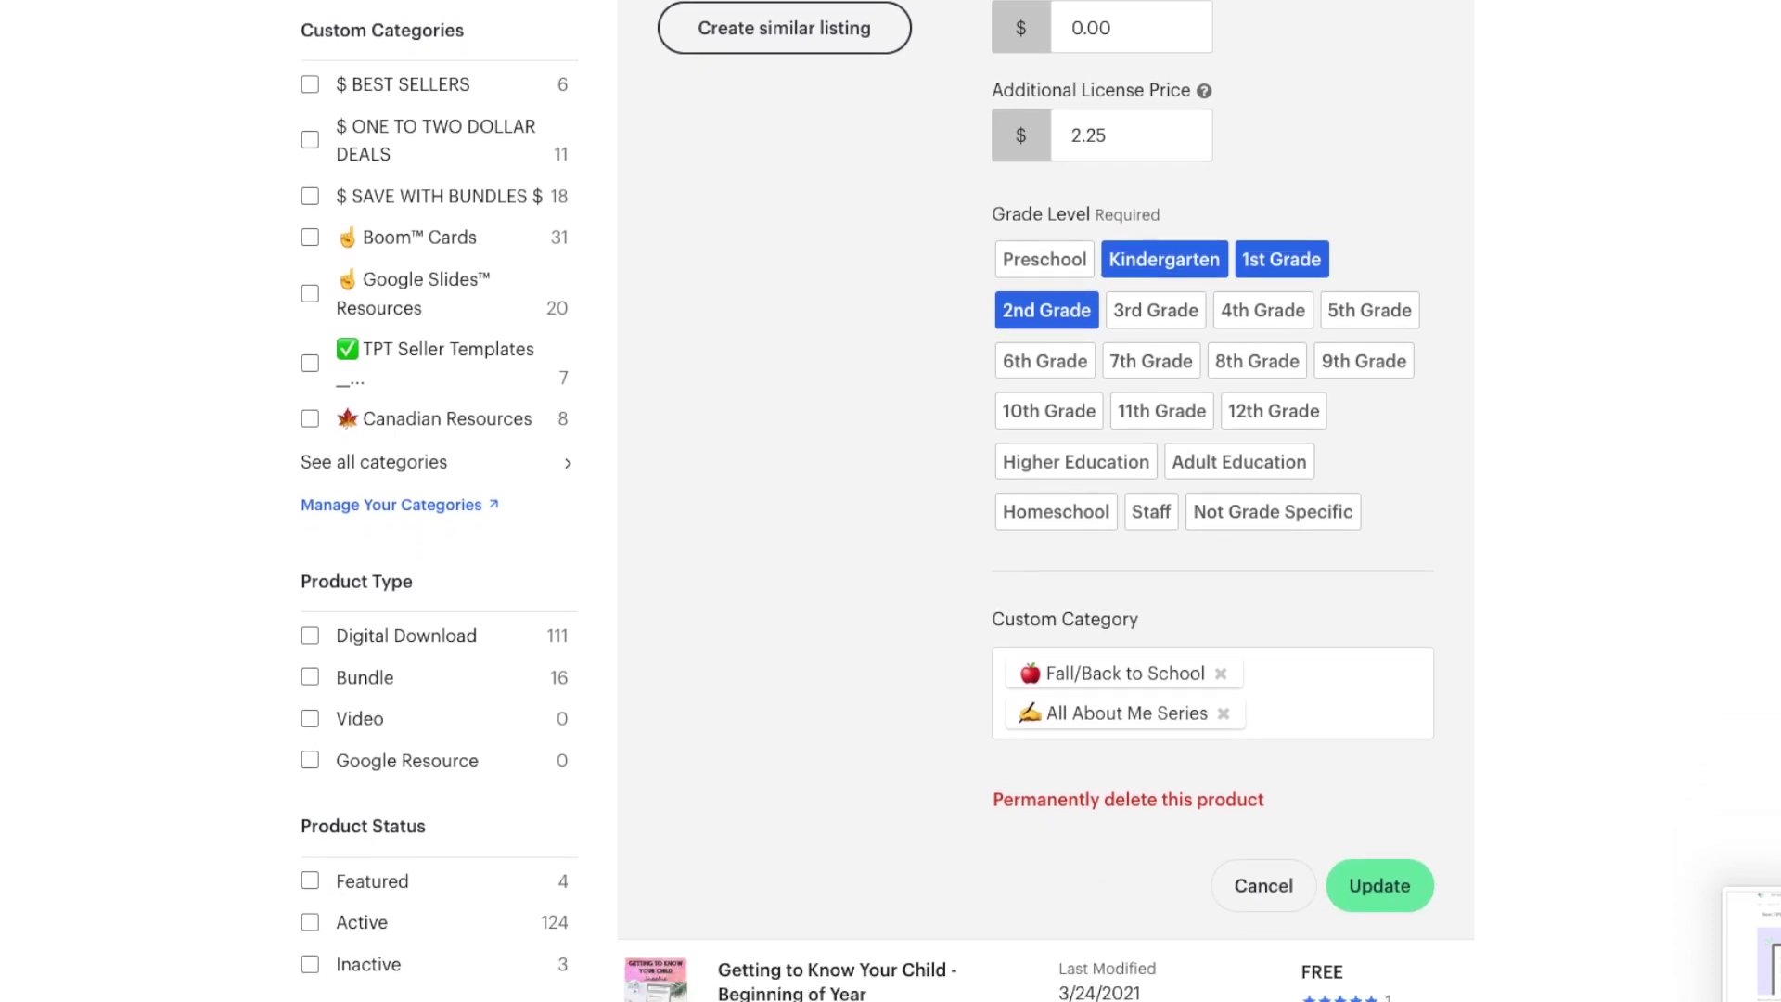
pyautogui.scroll(-1, 1053, 811)
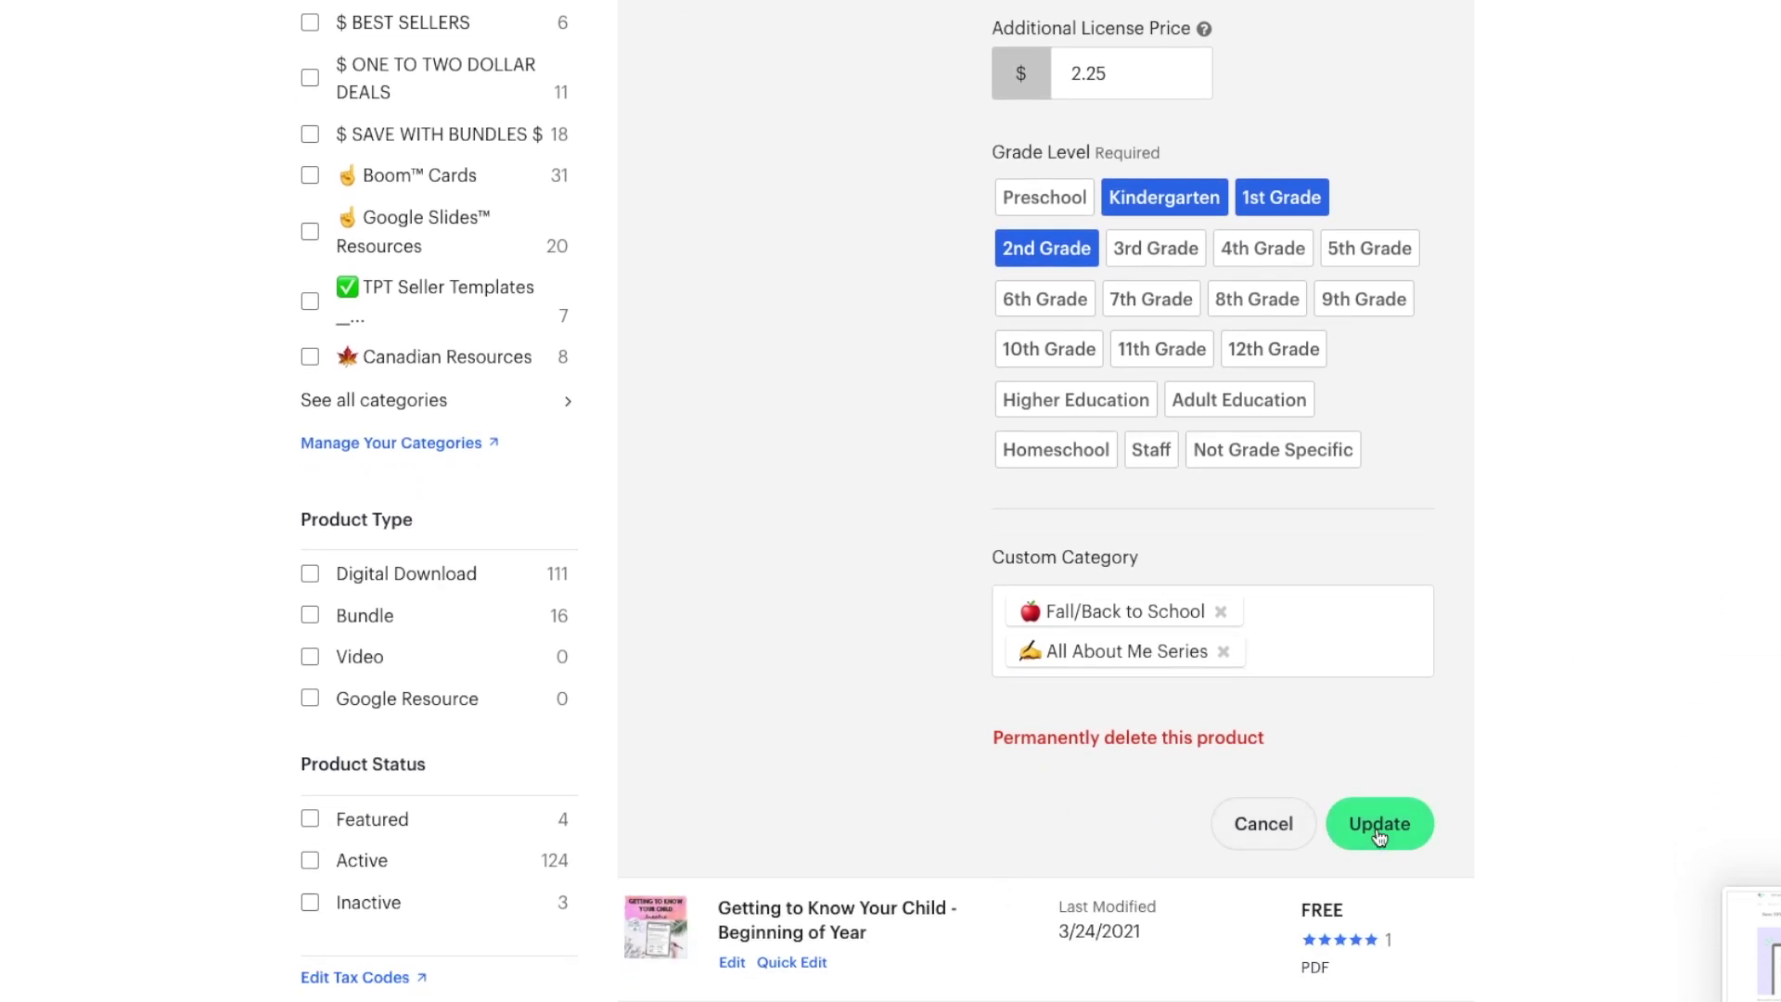
pyautogui.click(1380, 826)
pyautogui.scroll(10, 909, 650)
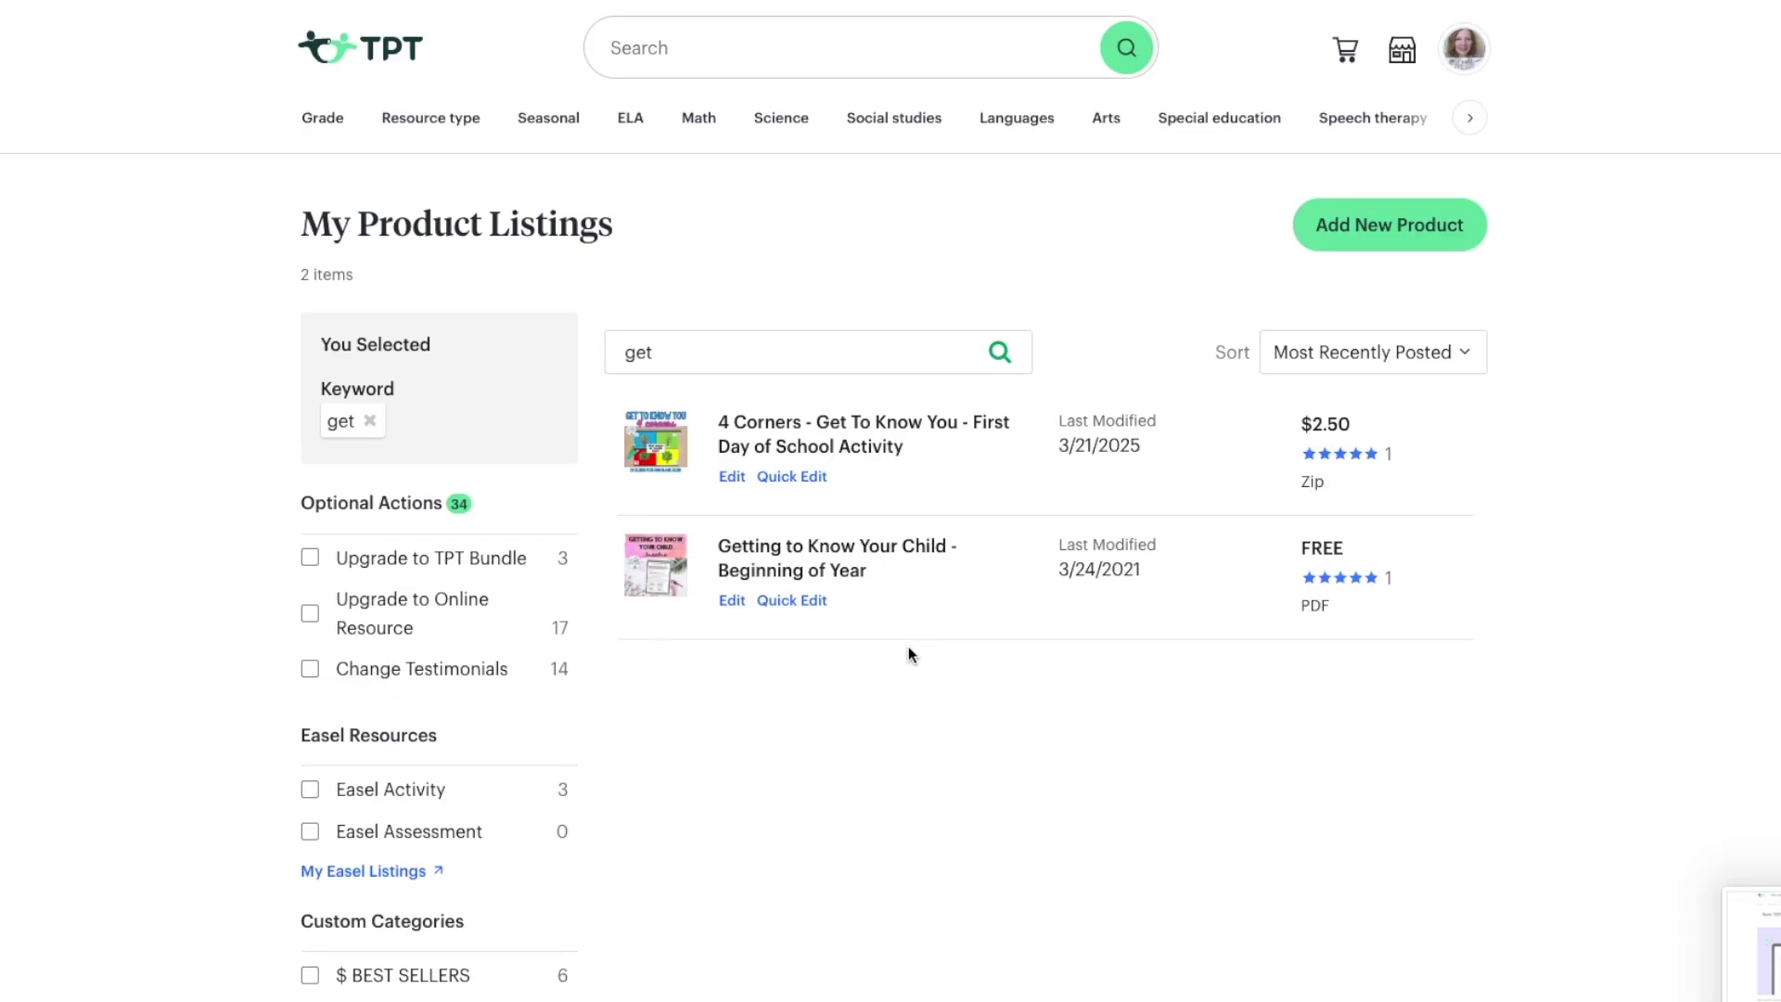
# Search the product listings for "spring" and make the Math Fact Fluency Spring Boom Cards listing a featured product with Quick Edit.
pyautogui.click(673, 358)
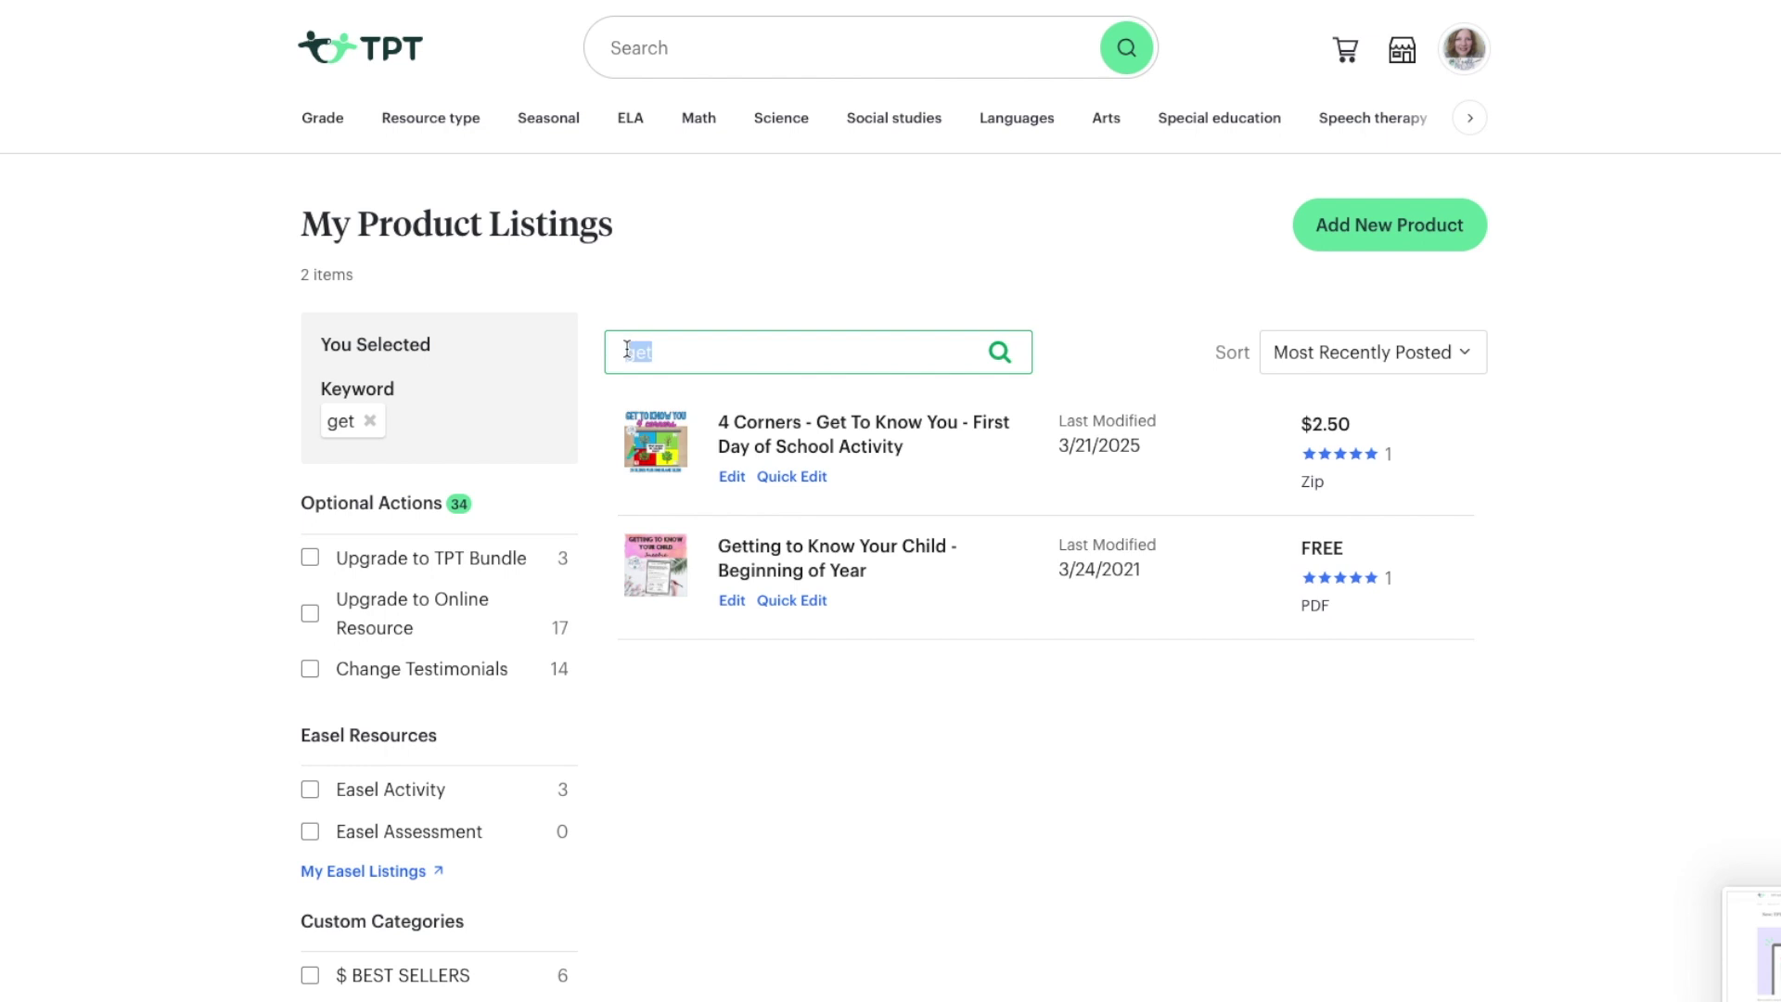
pyautogui.write('spring')
pyautogui.click(999, 357)
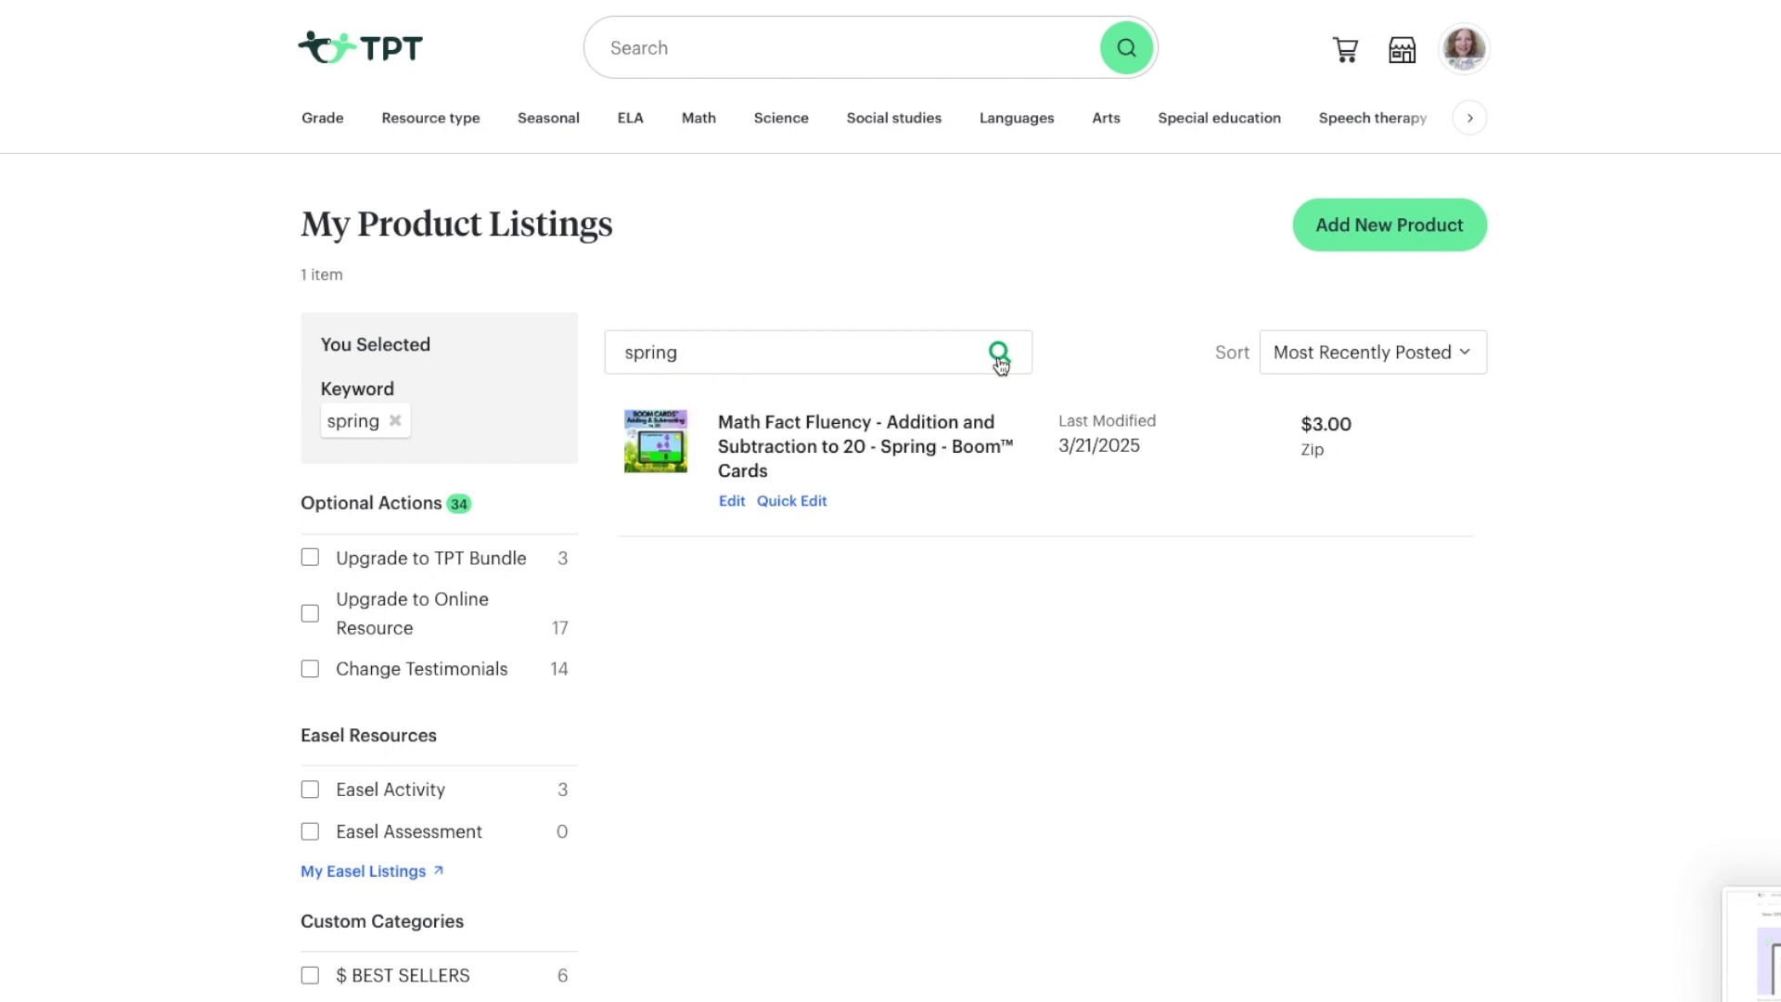
pyautogui.click(795, 501)
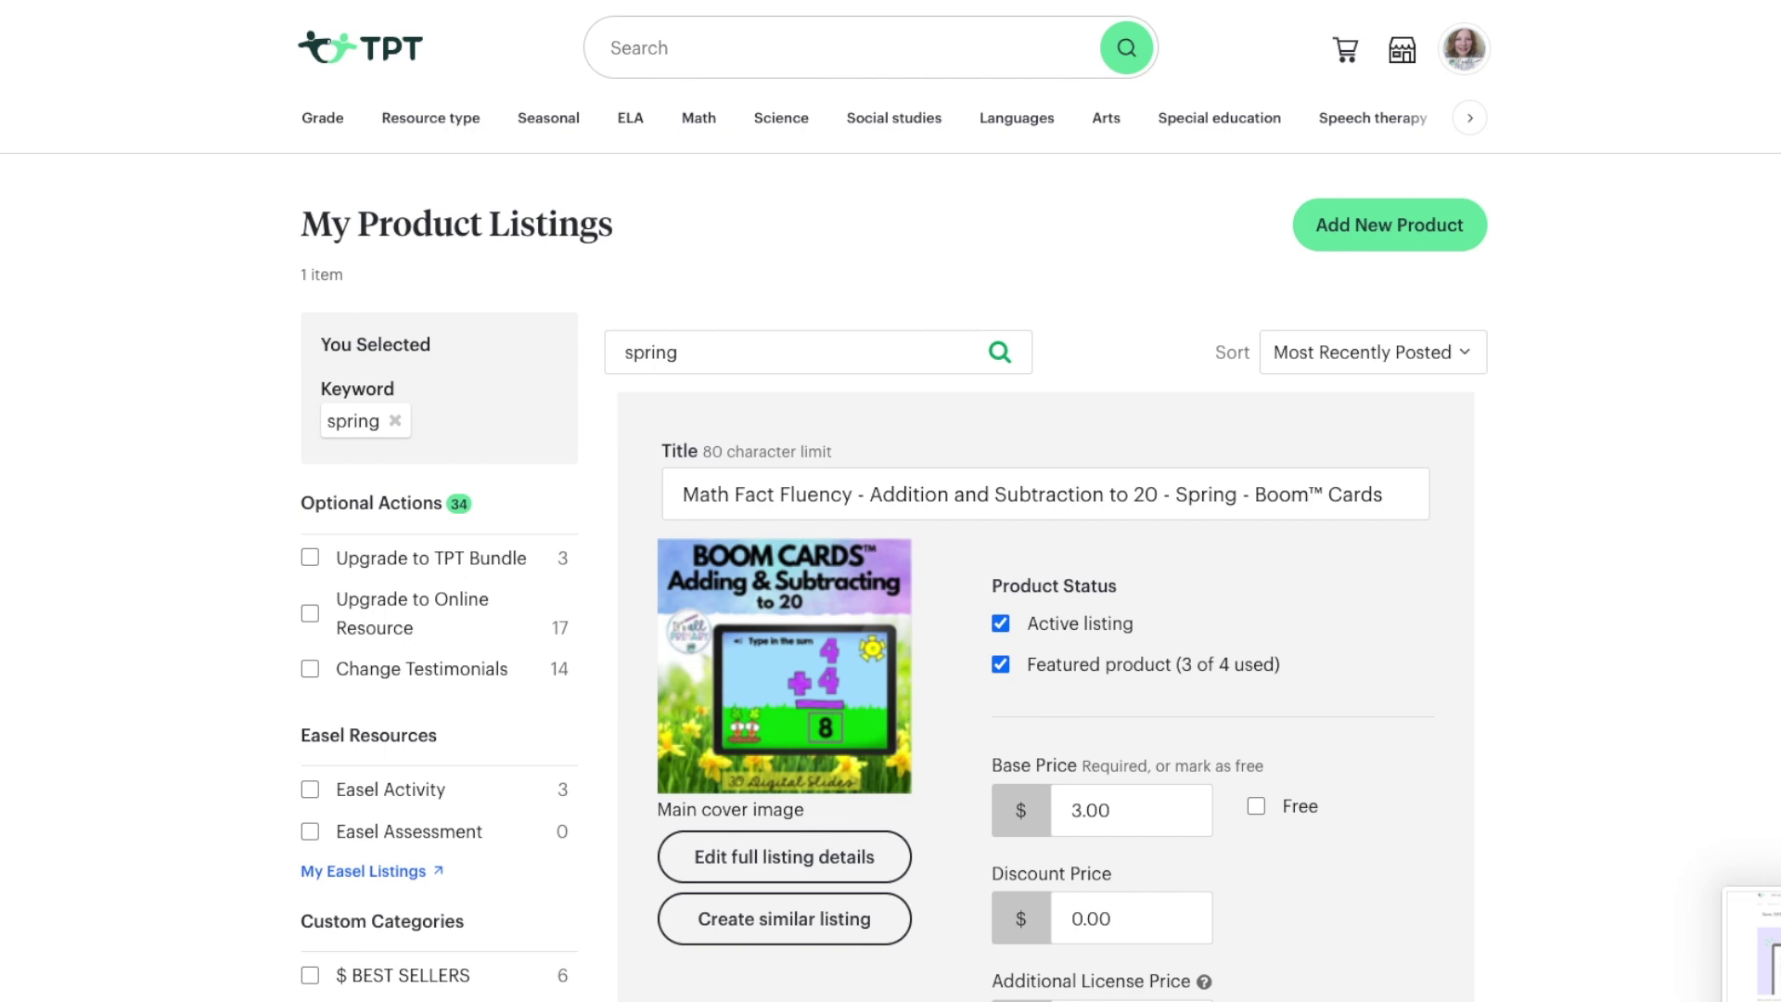
pyautogui.scroll(-10, 891, 501)
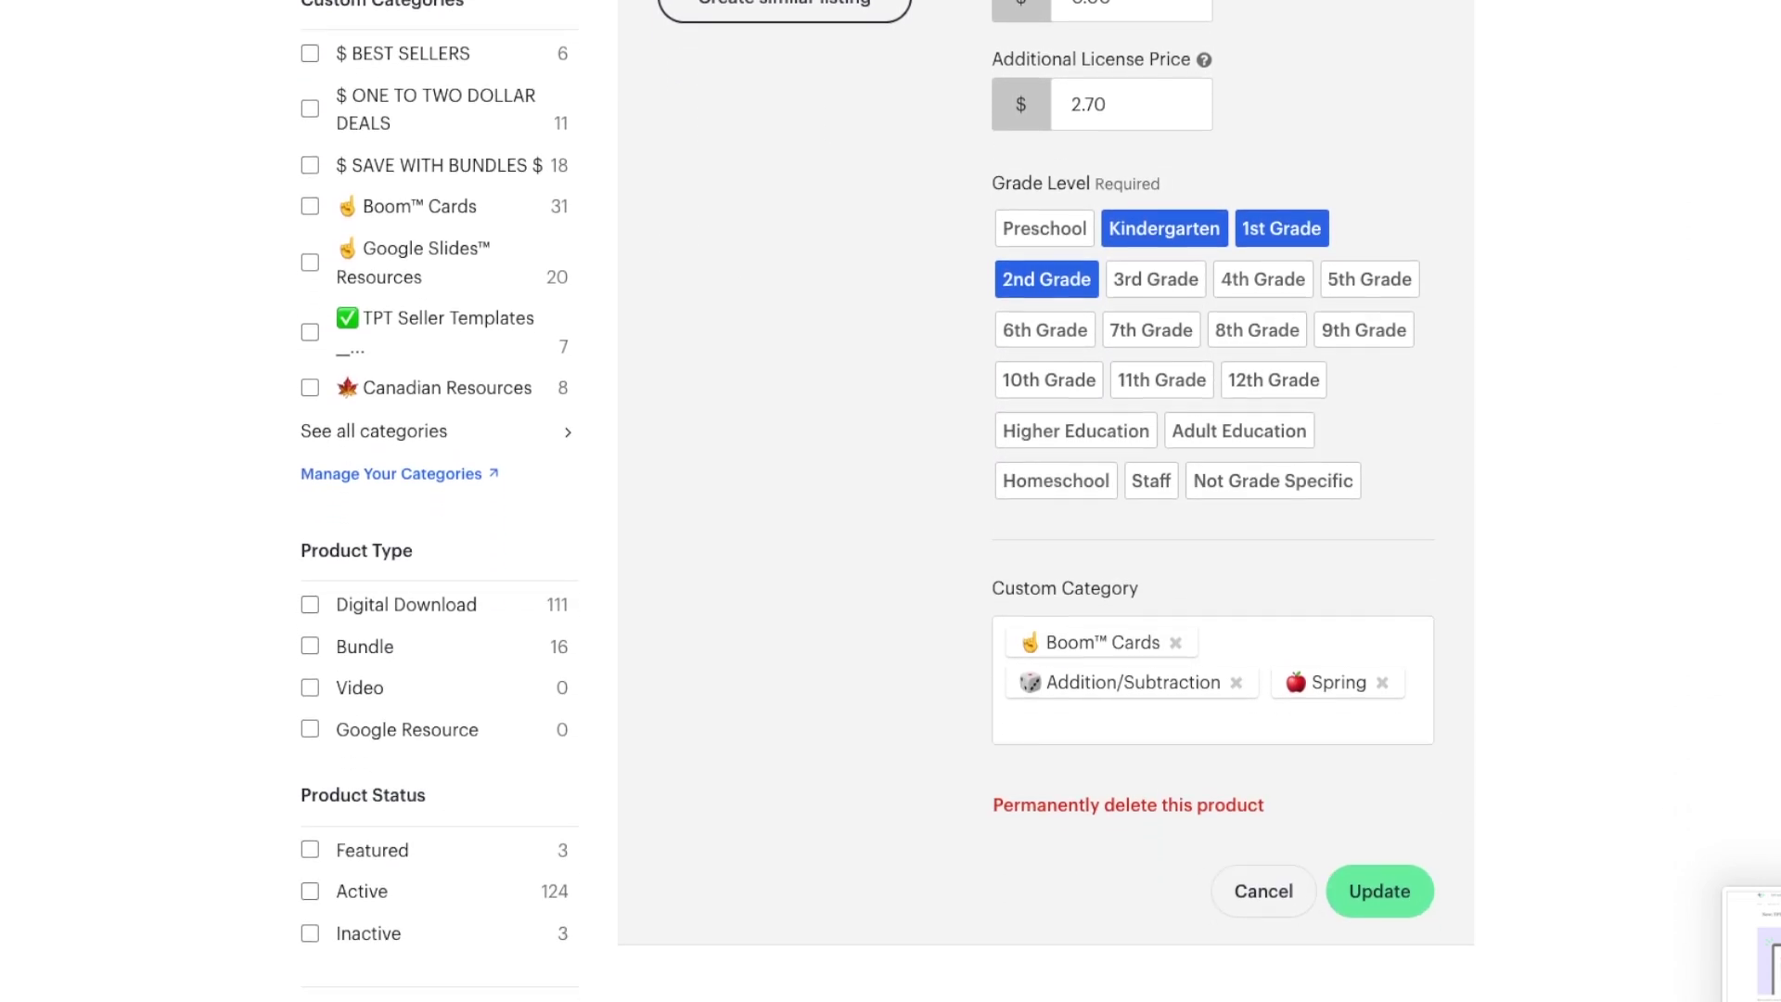
pyautogui.scroll(-1, 890, 501)
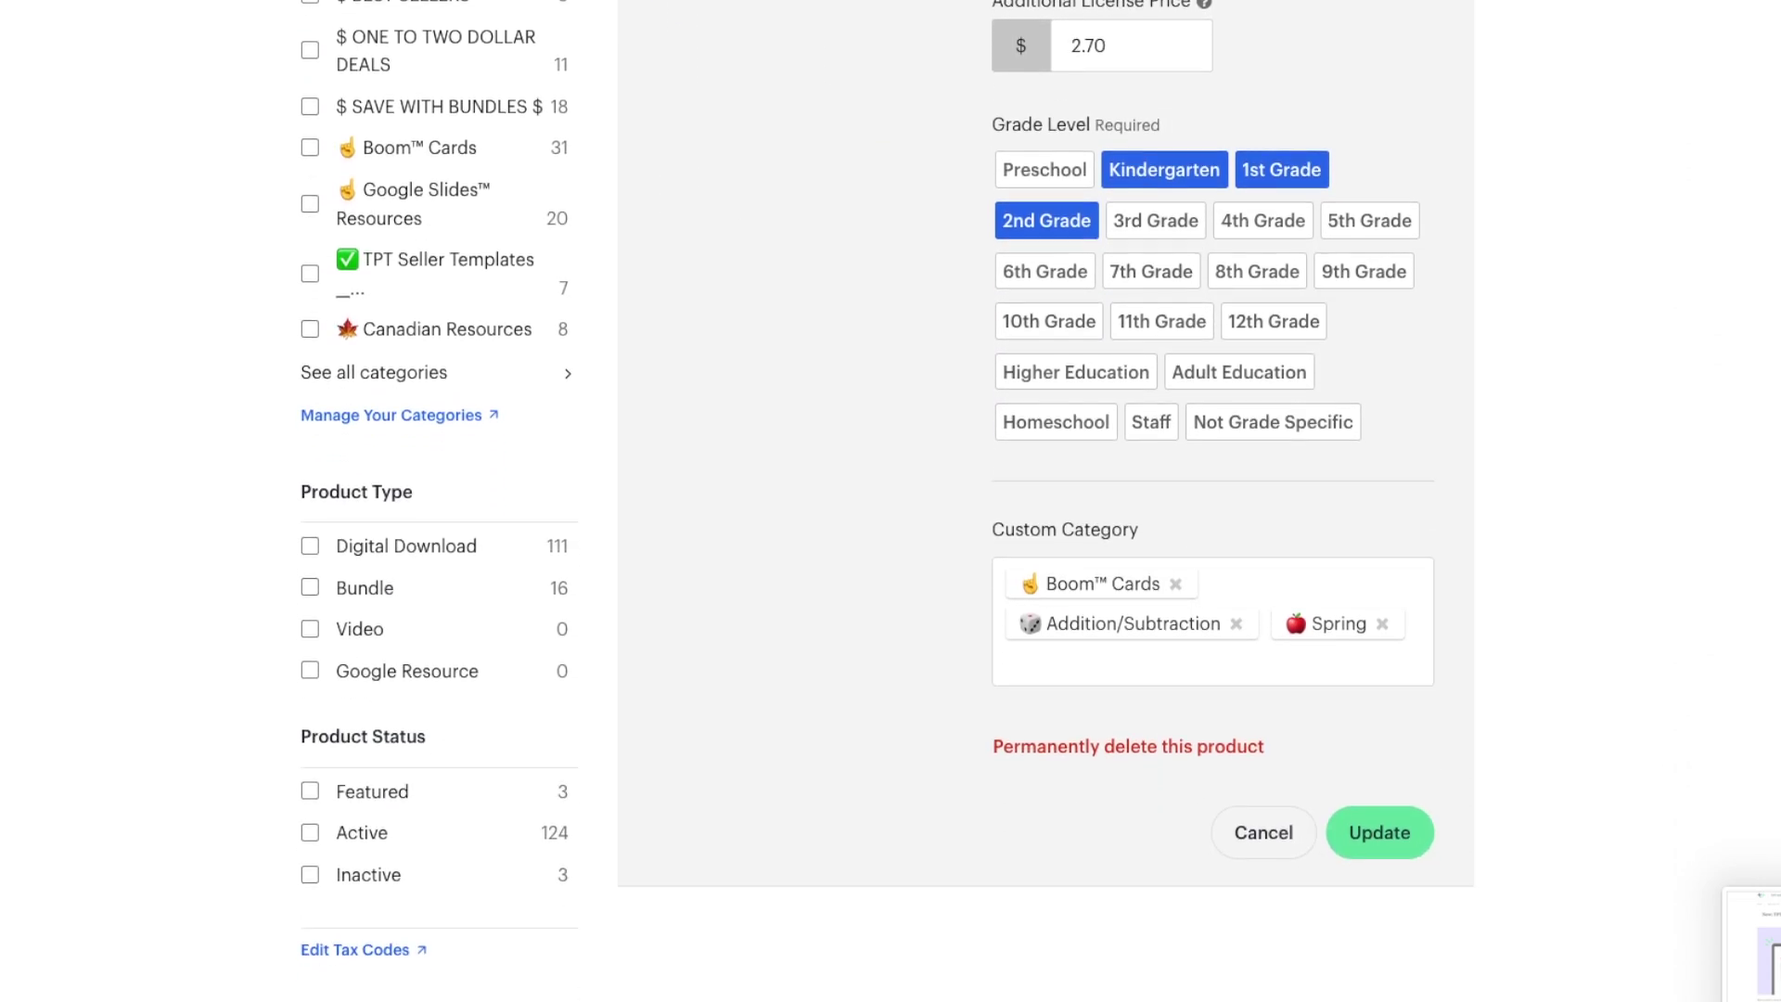
pyautogui.click(1380, 834)
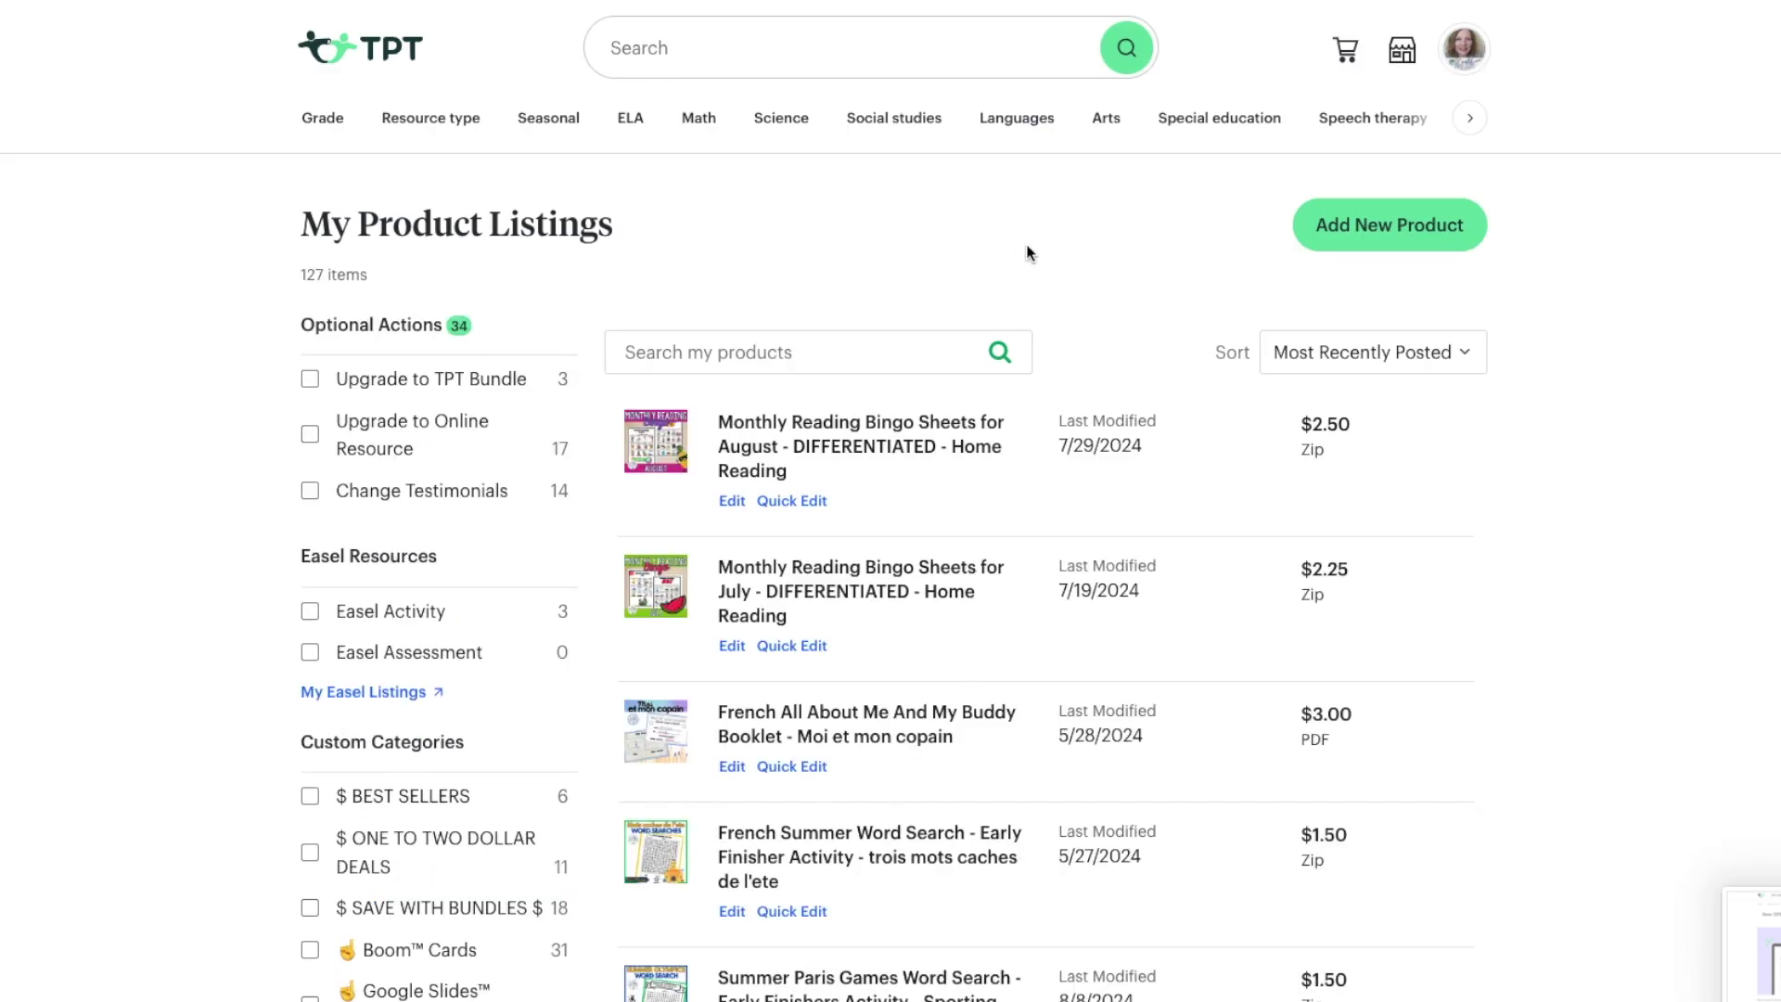
# Return to the public store page and check the products in its featured resources row.
pyautogui.click(1402, 49)
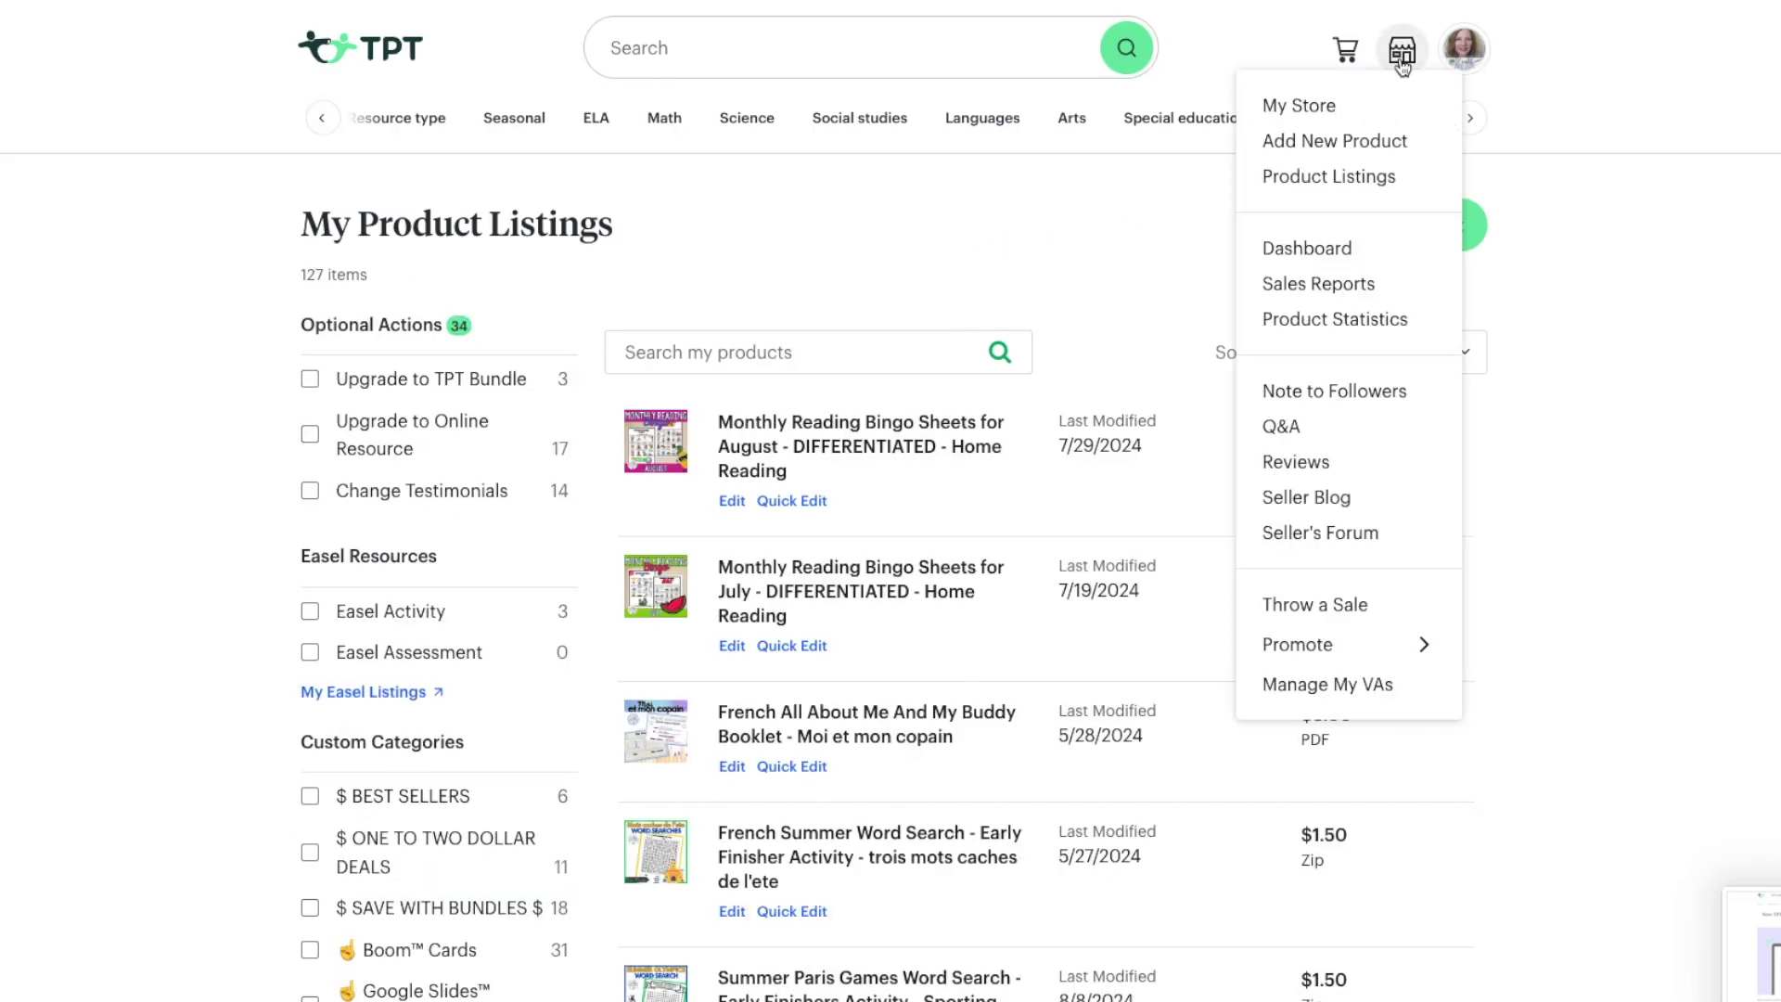
pyautogui.click(1337, 115)
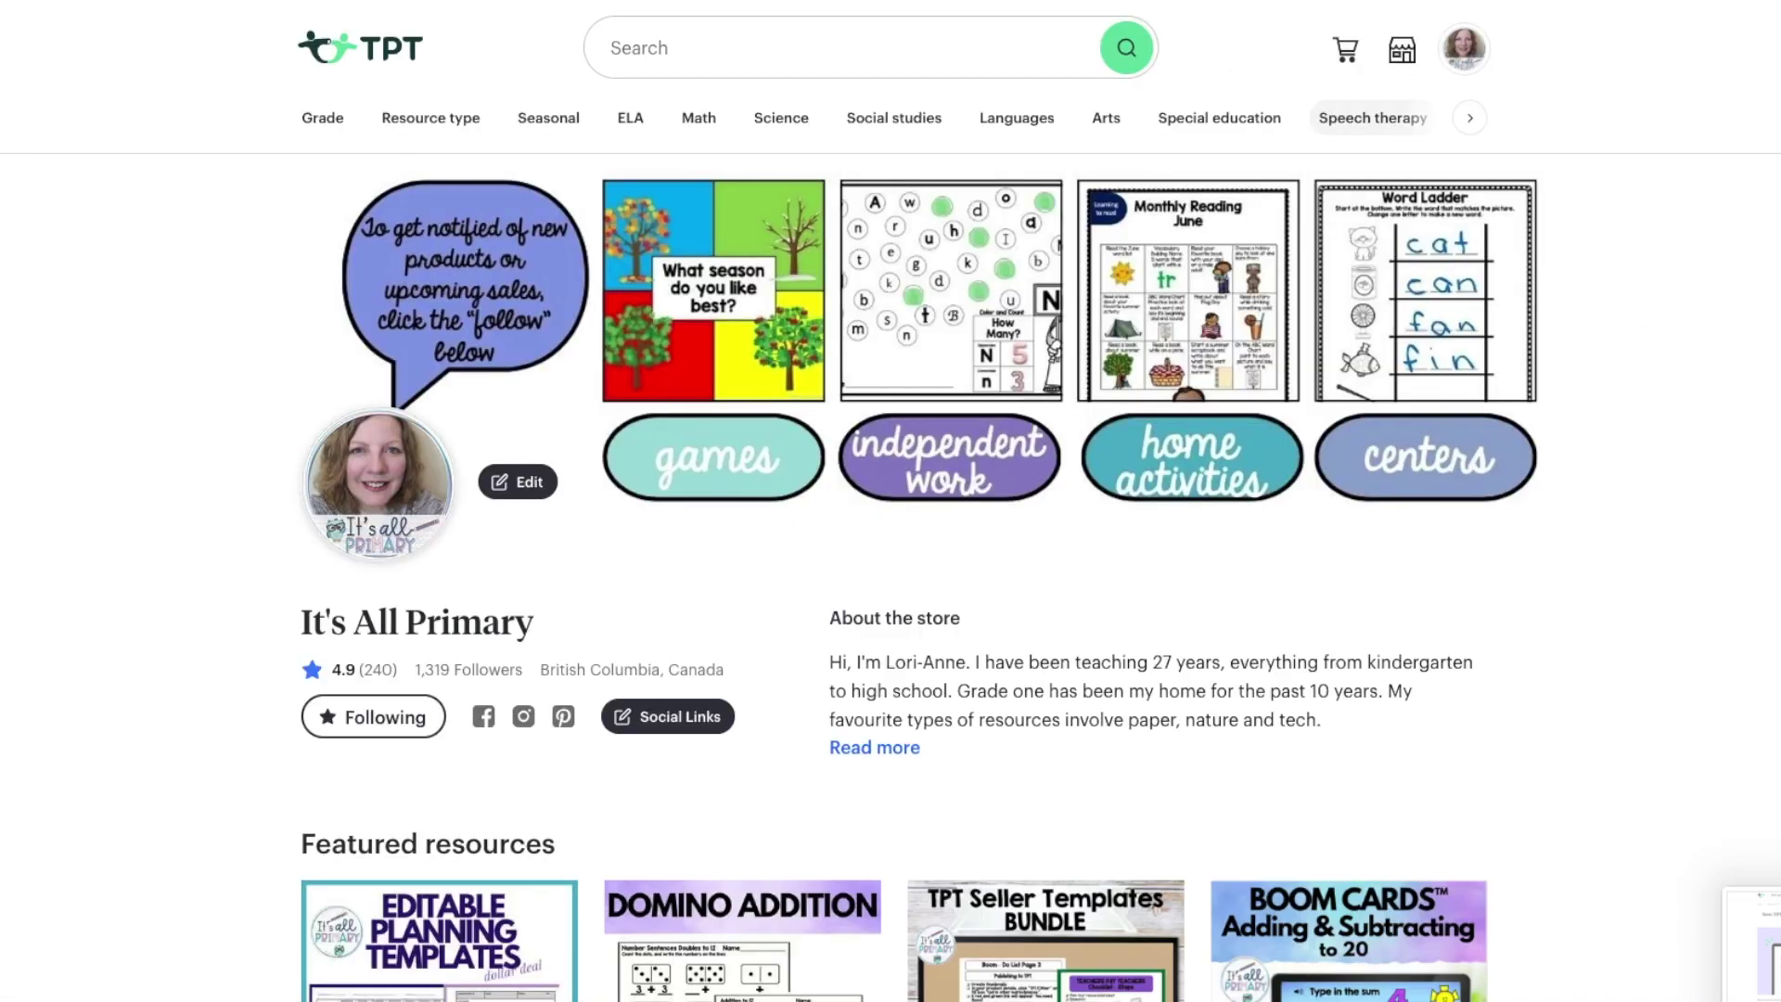
pyautogui.scroll(-6, 1430, 382)
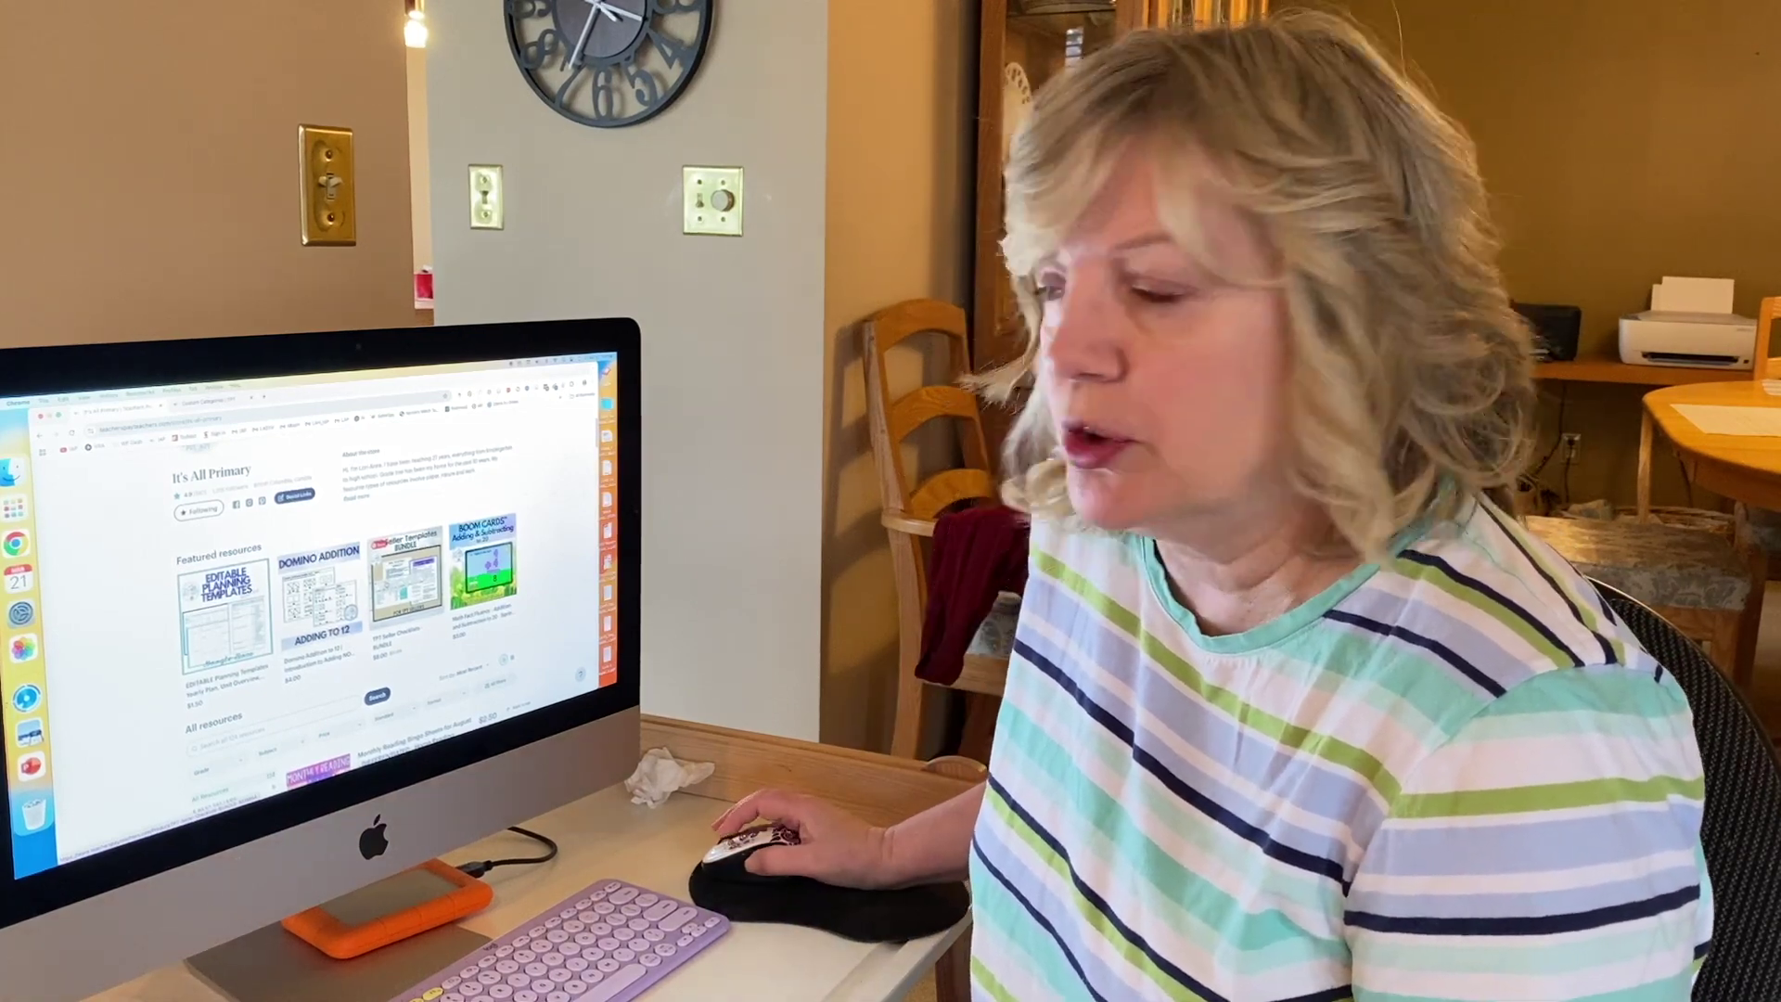
# Open the management page for custom categories from the end of the store page's category list.
pyautogui.scroll(-10, 343, 603)
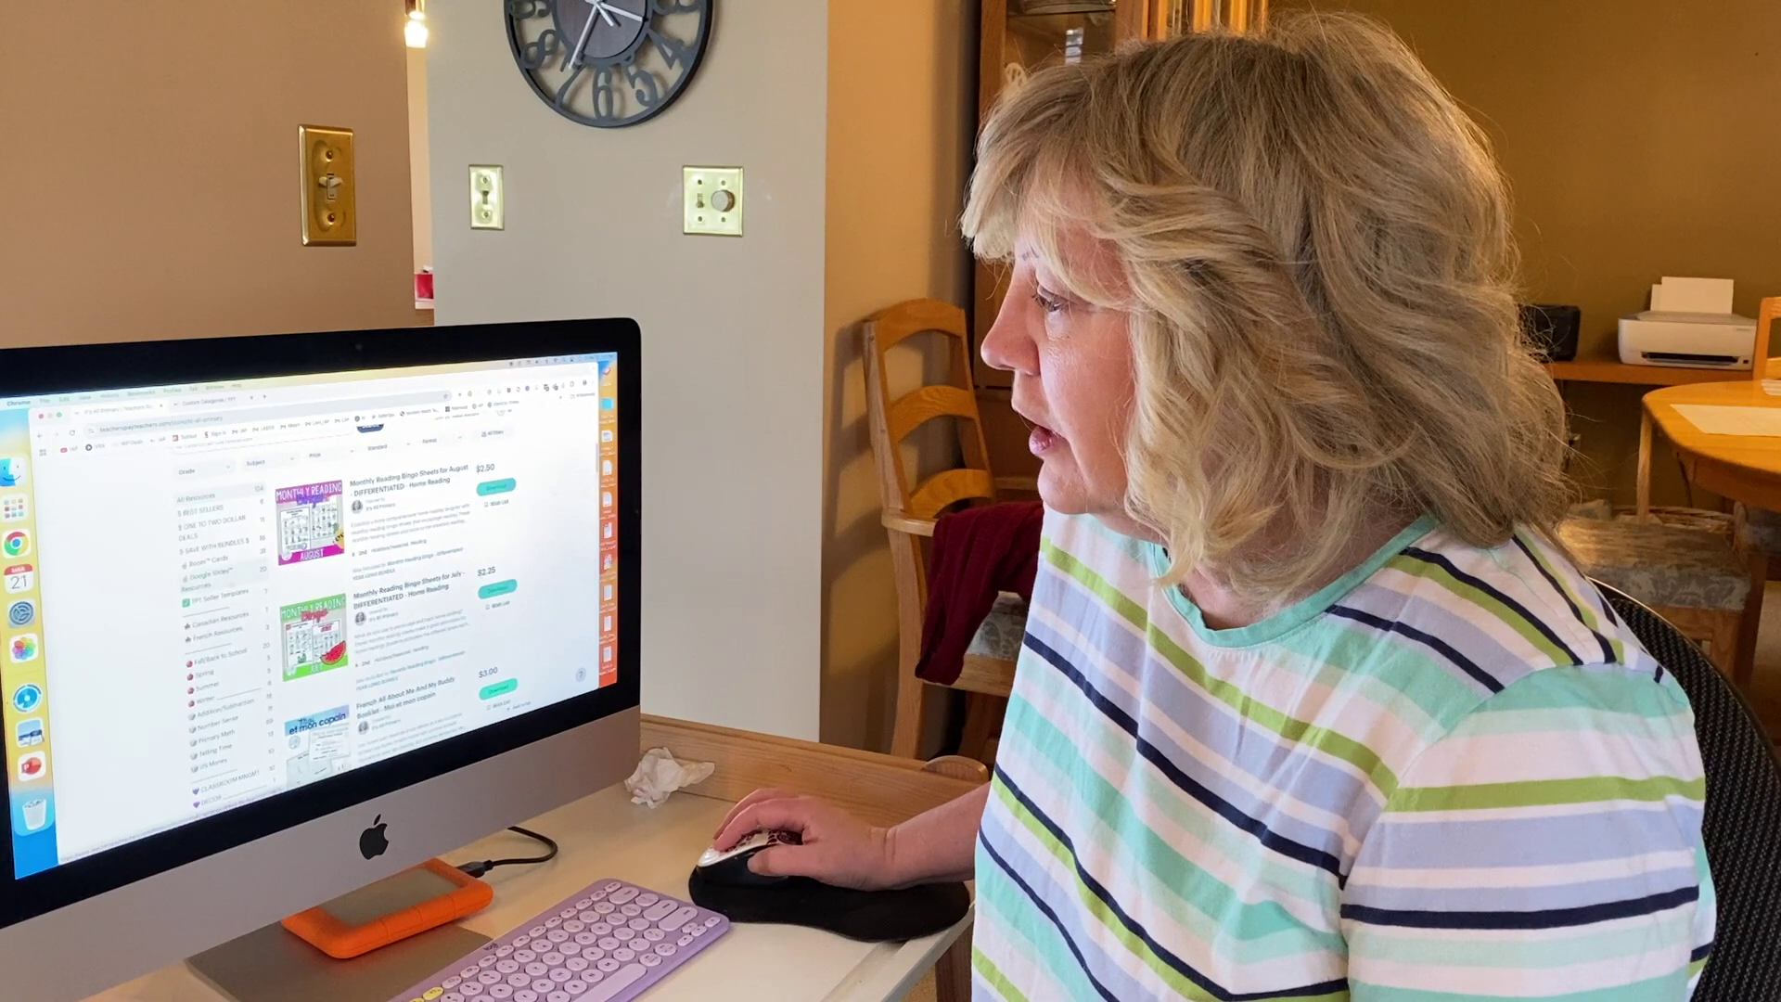
pyautogui.scroll(-3, 348, 612)
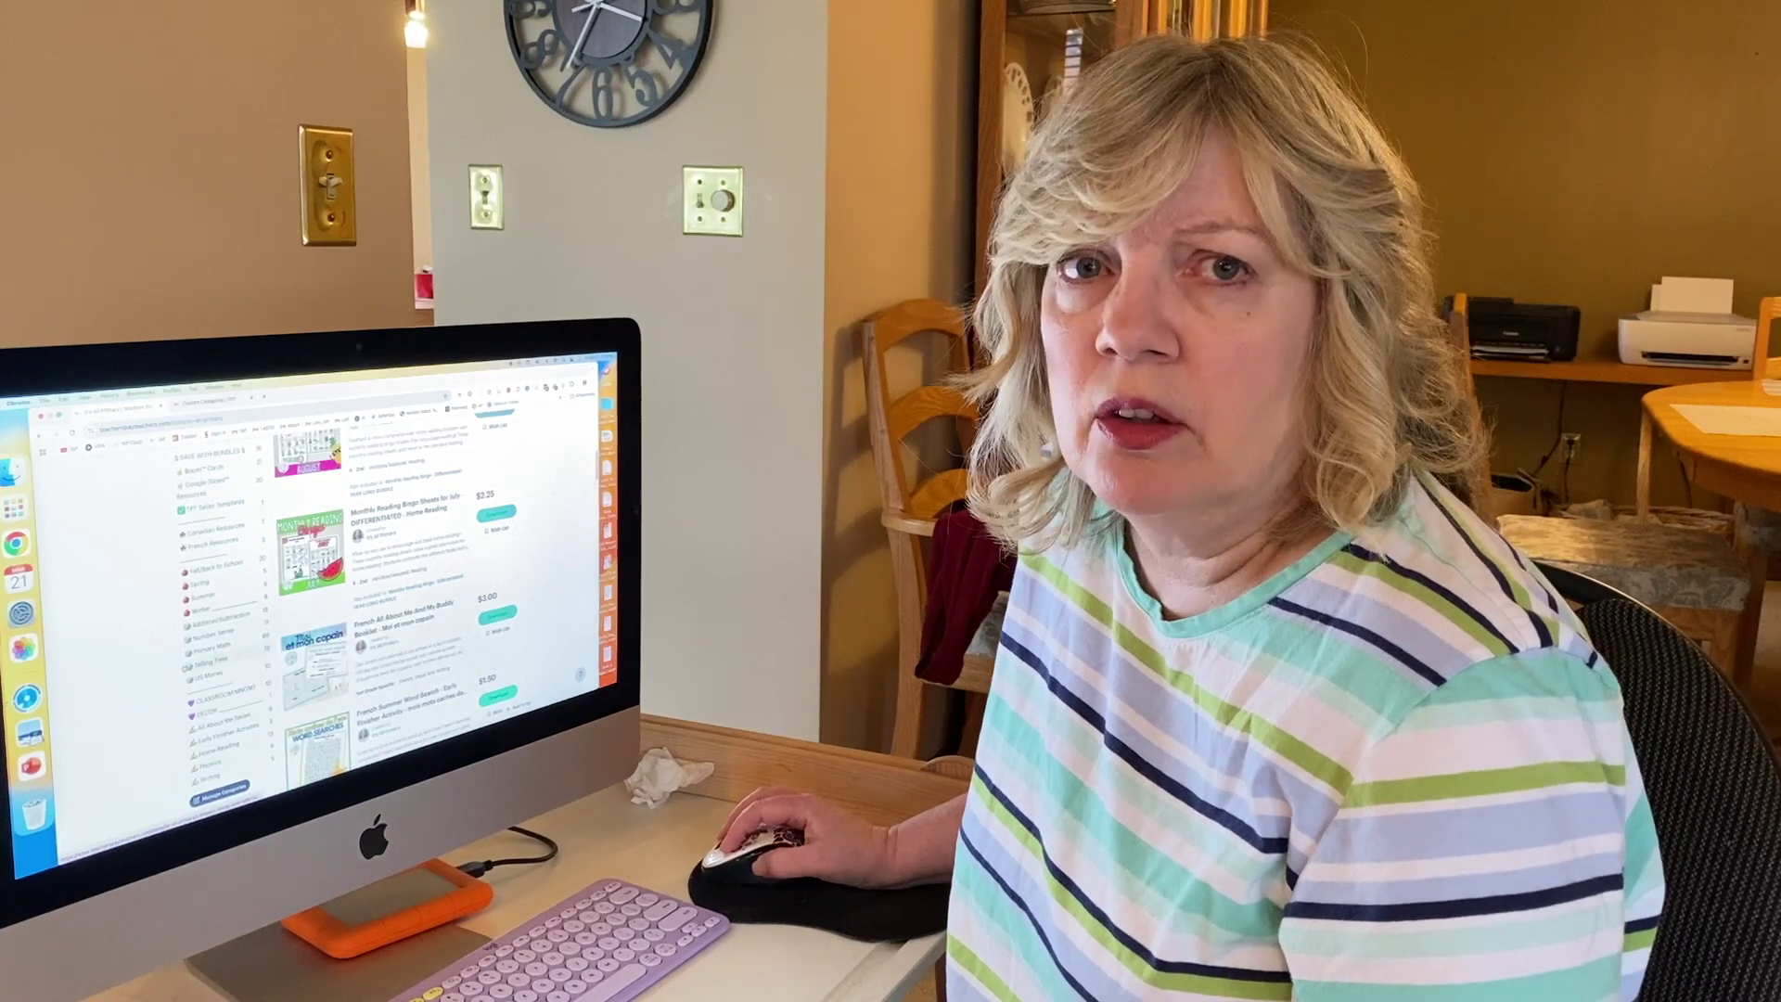
pyautogui.scroll(3, 265, 623)
pyautogui.scroll(-3, 371, 603)
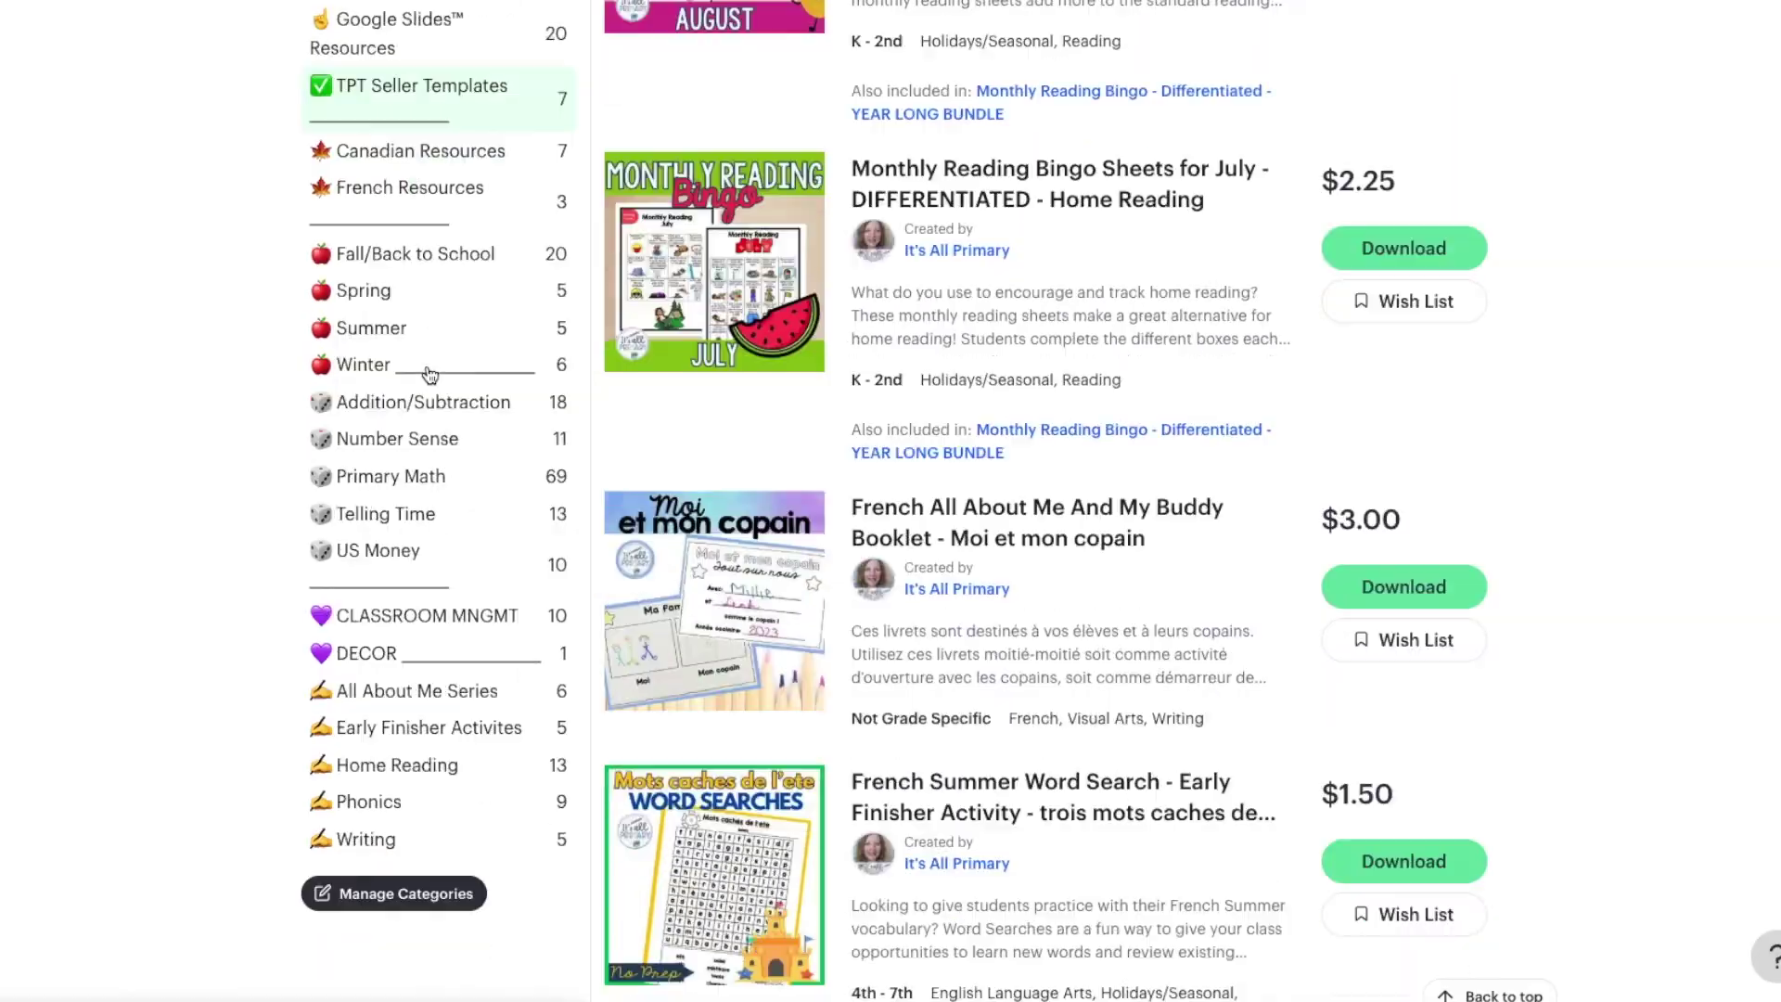
pyautogui.scroll(-2, 429, 374)
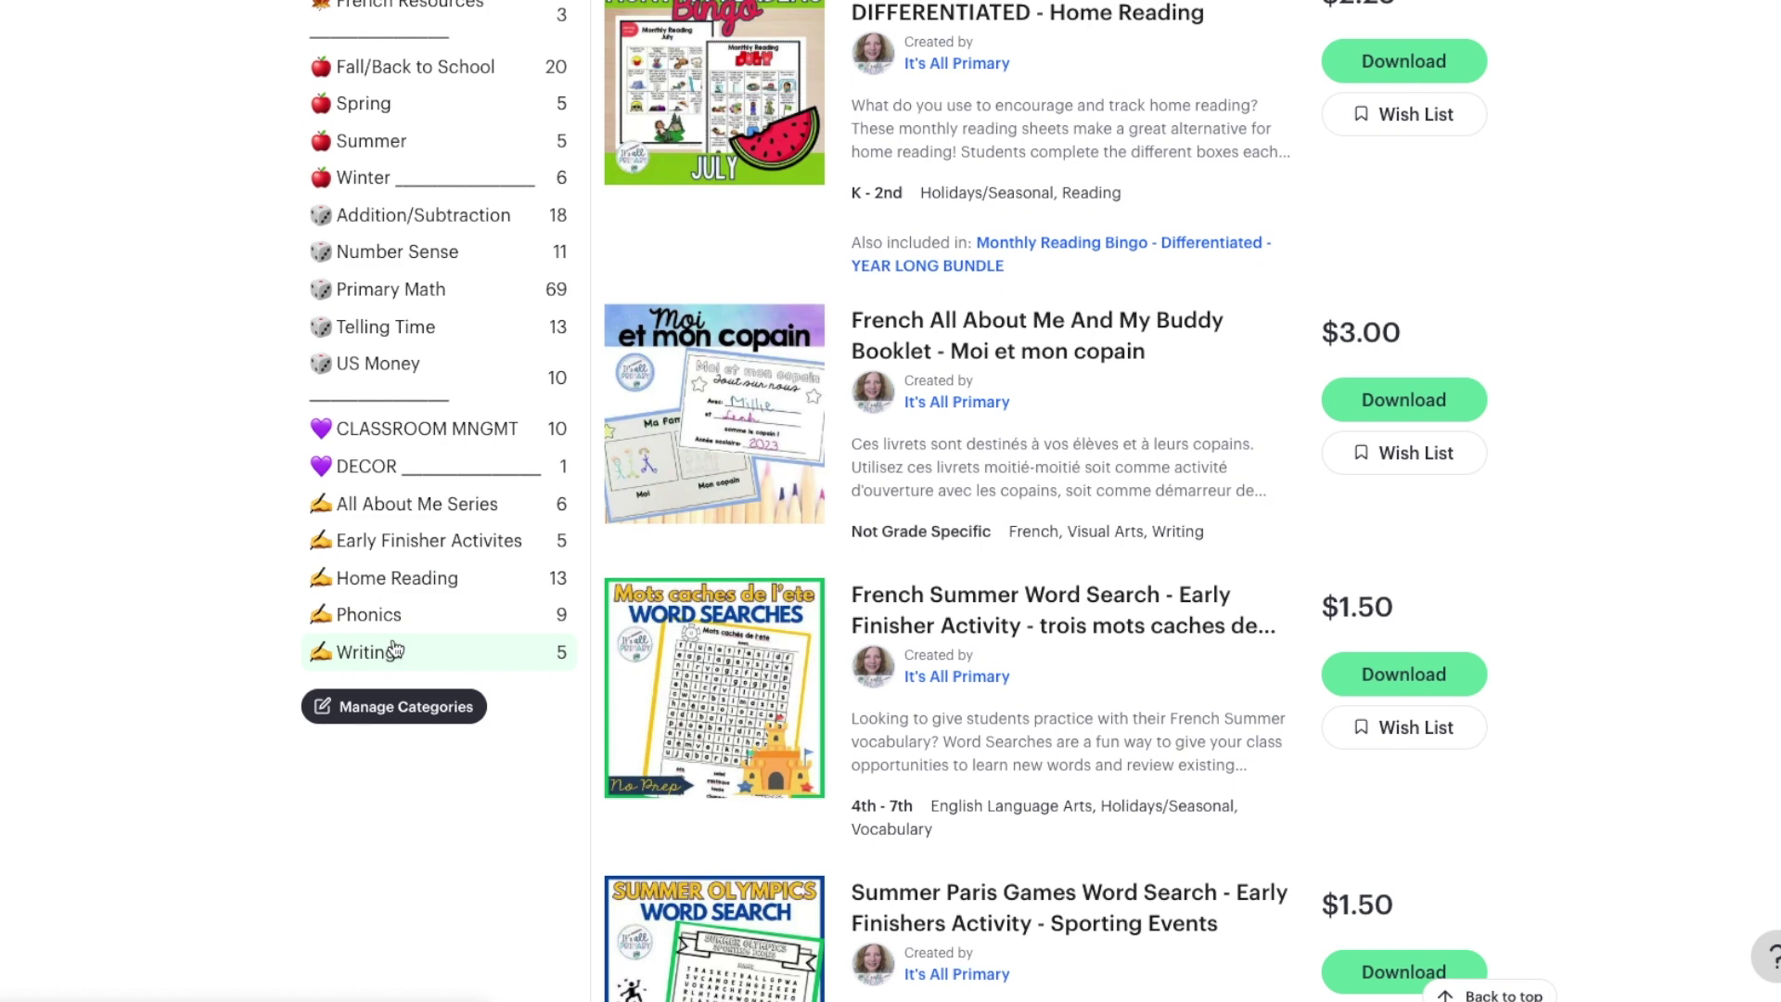
pyautogui.click(396, 707)
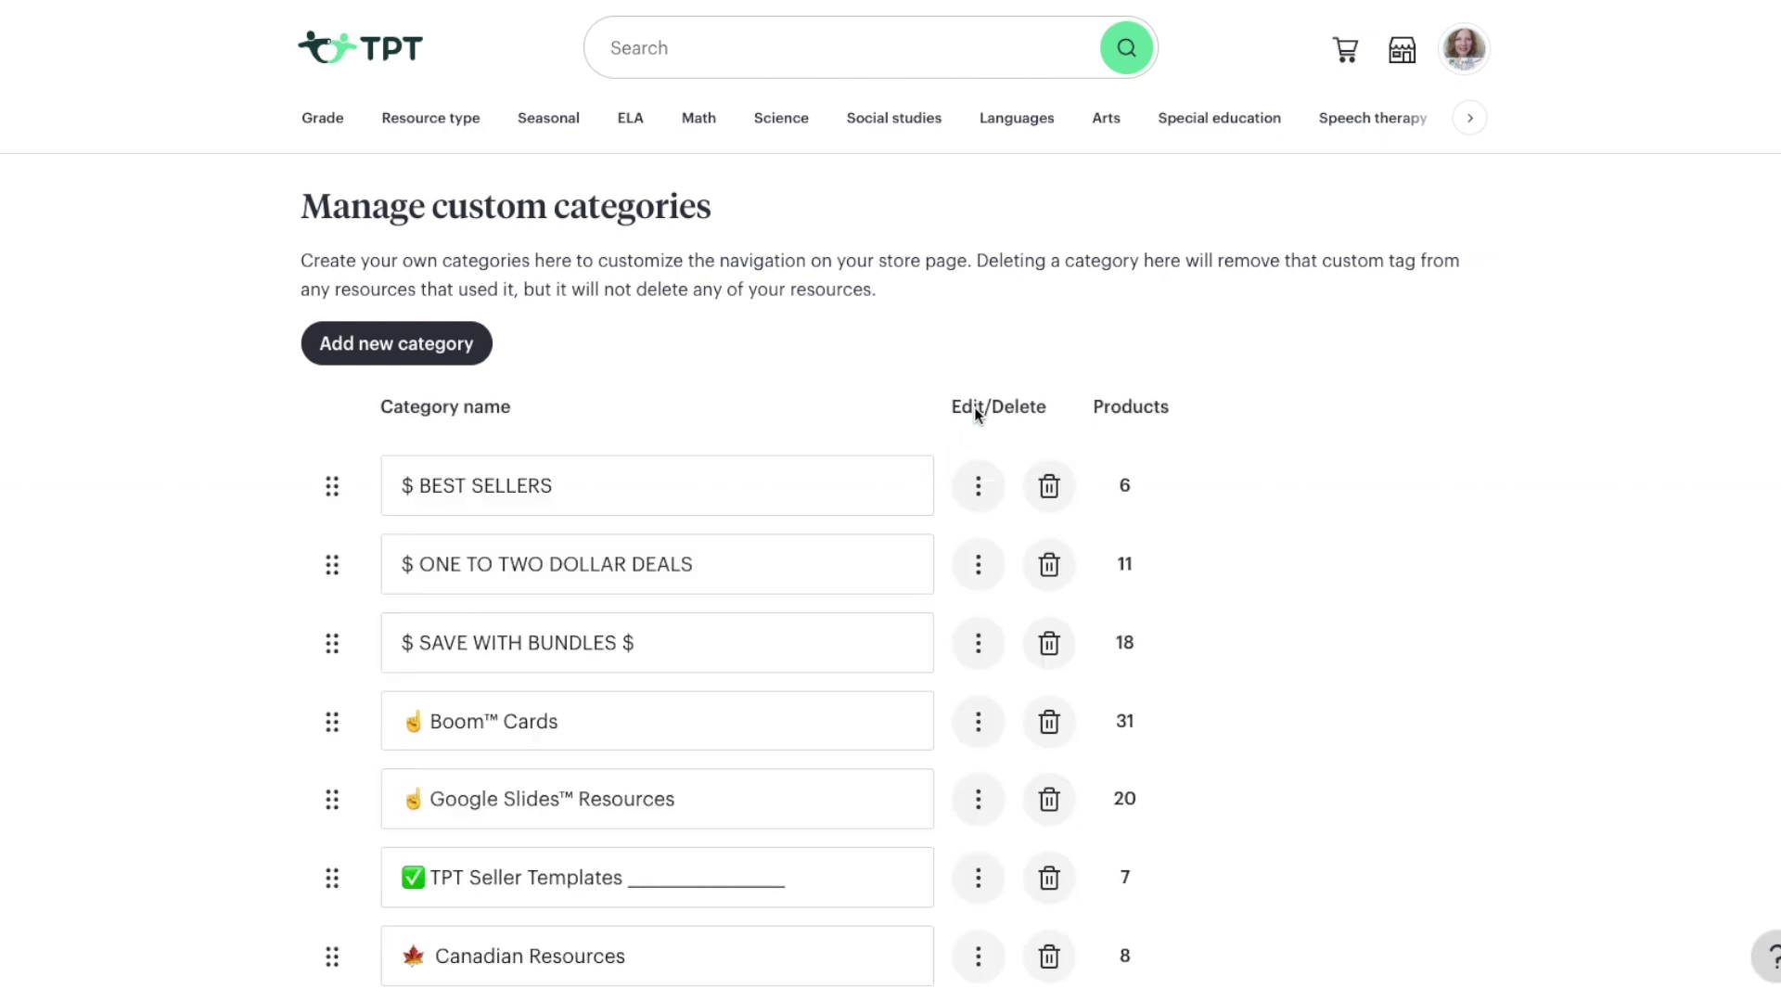
# Check the edit options of the $ BEST SELLERS category and review the names and order of all custom categories.
pyautogui.click(980, 493)
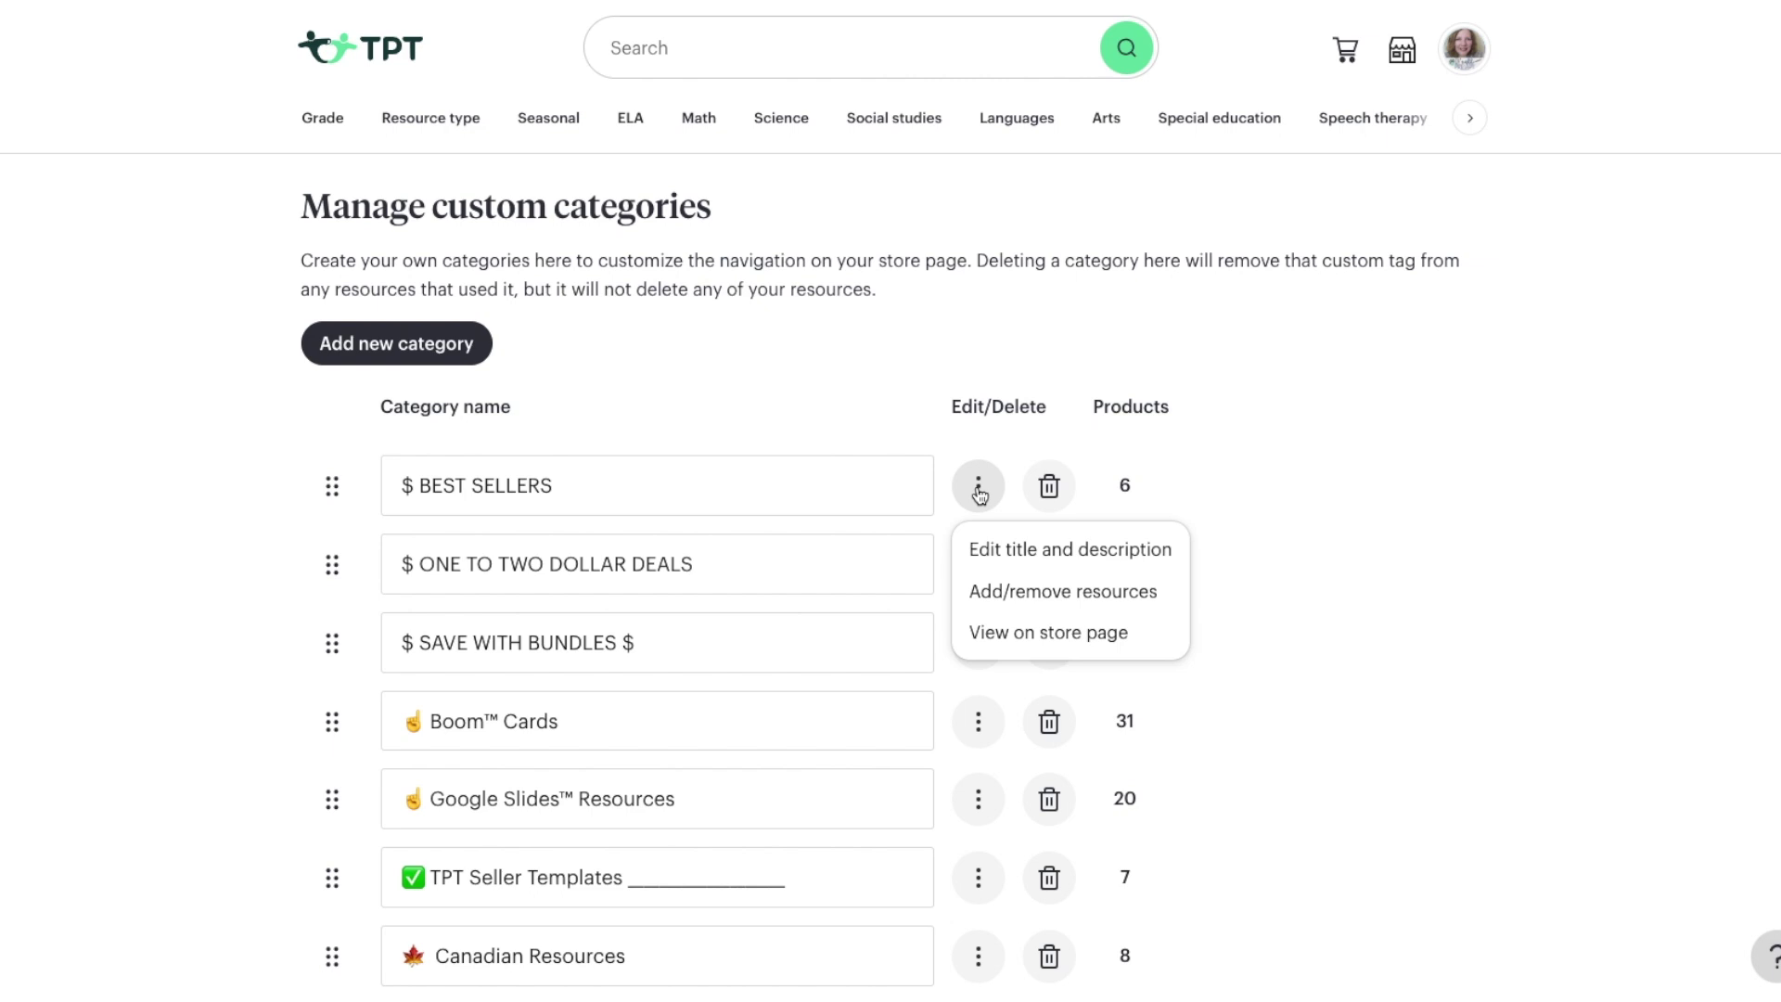
pyautogui.click(878, 411)
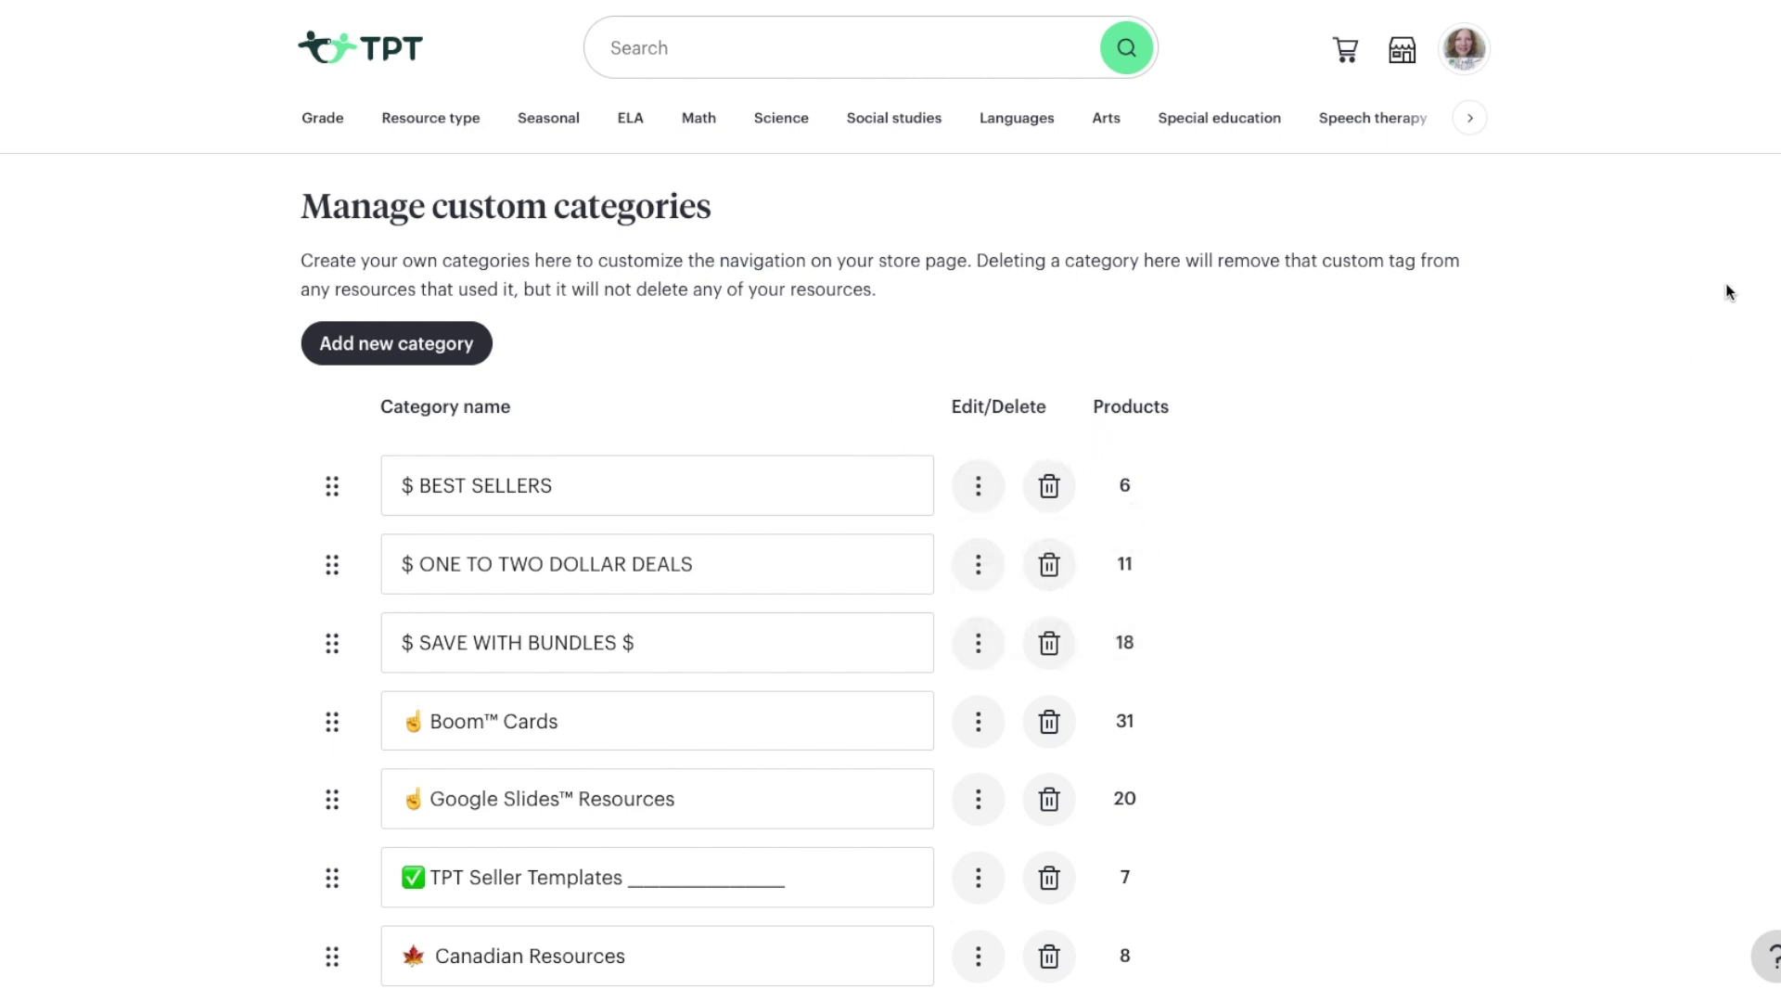
pyautogui.scroll(-10, 890, 501)
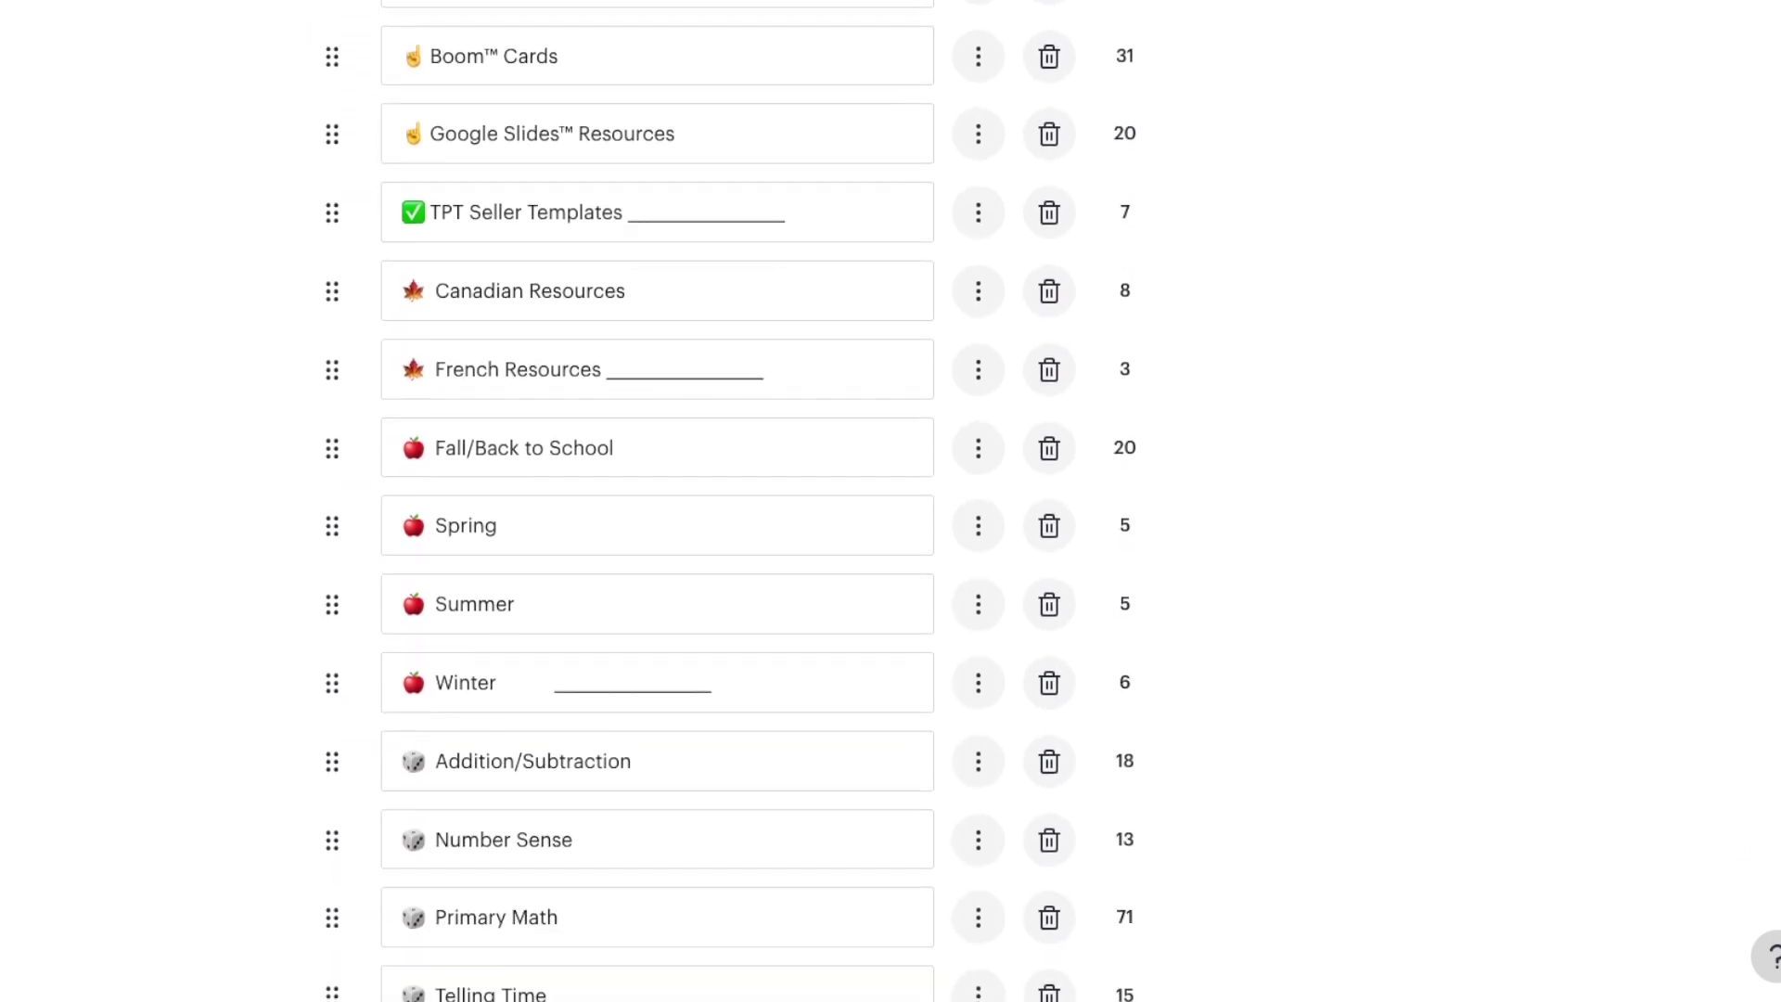
pyautogui.scroll(-1, 890, 501)
pyautogui.scroll(-2, 891, 501)
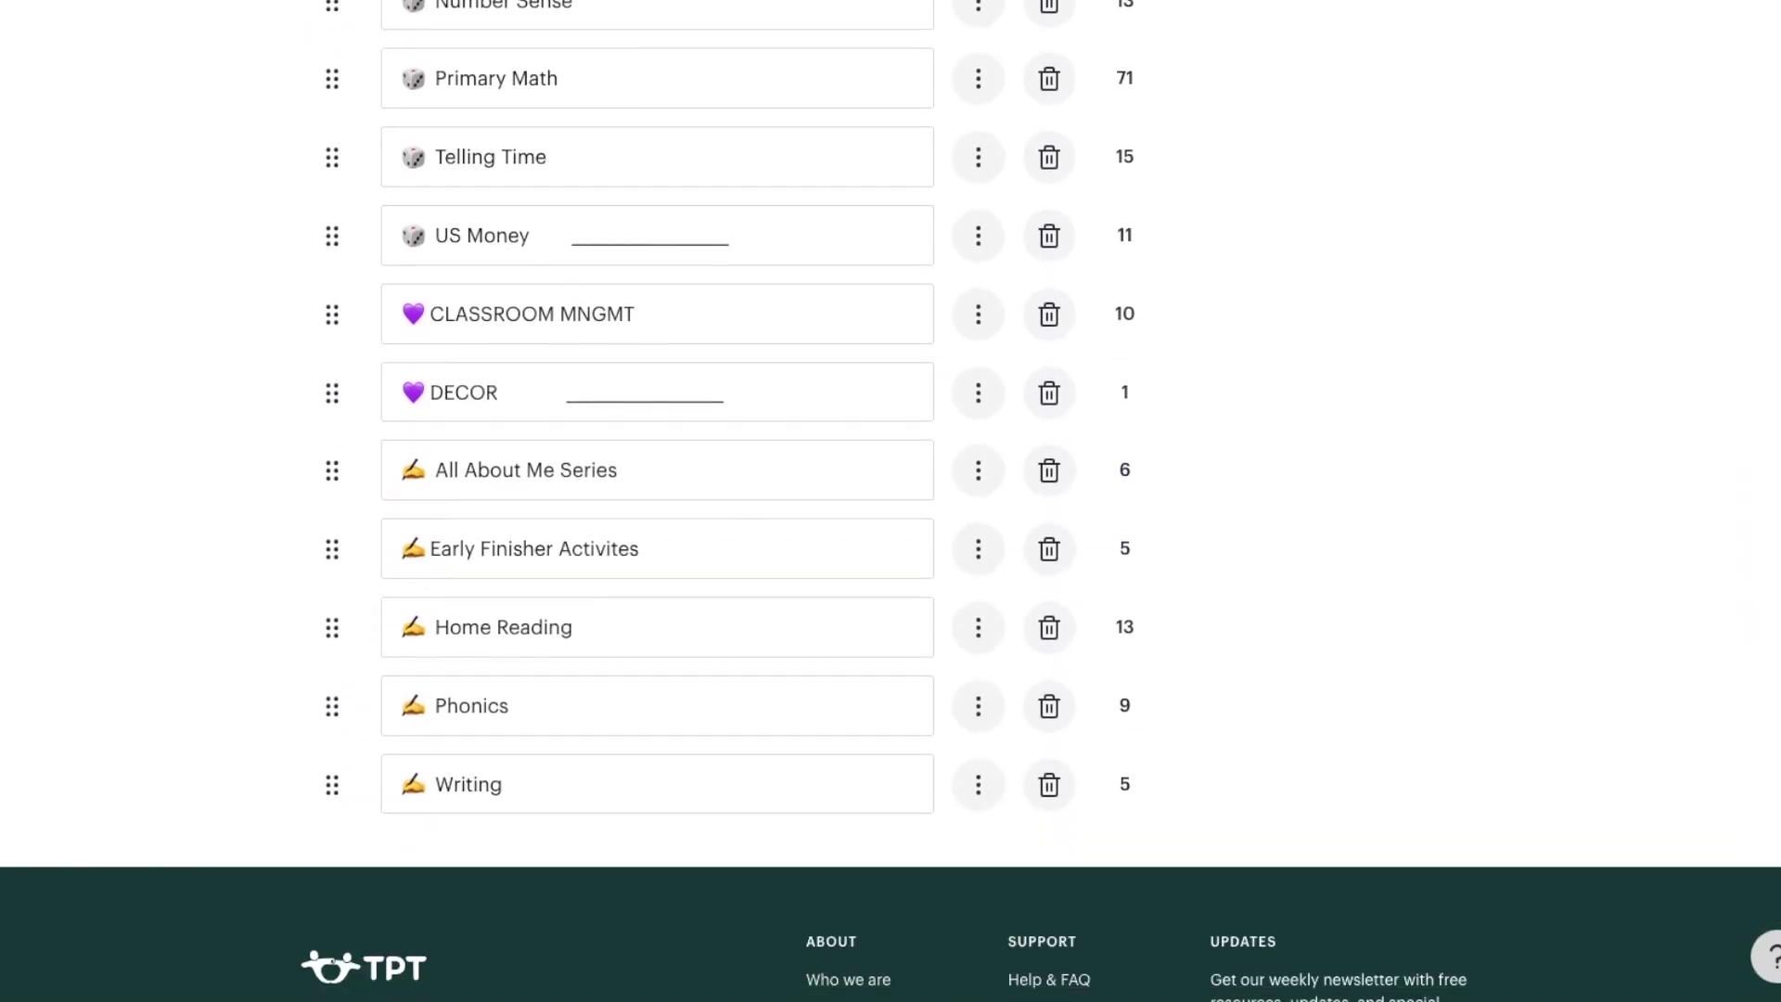
pyautogui.scroll(10, 890, 501)
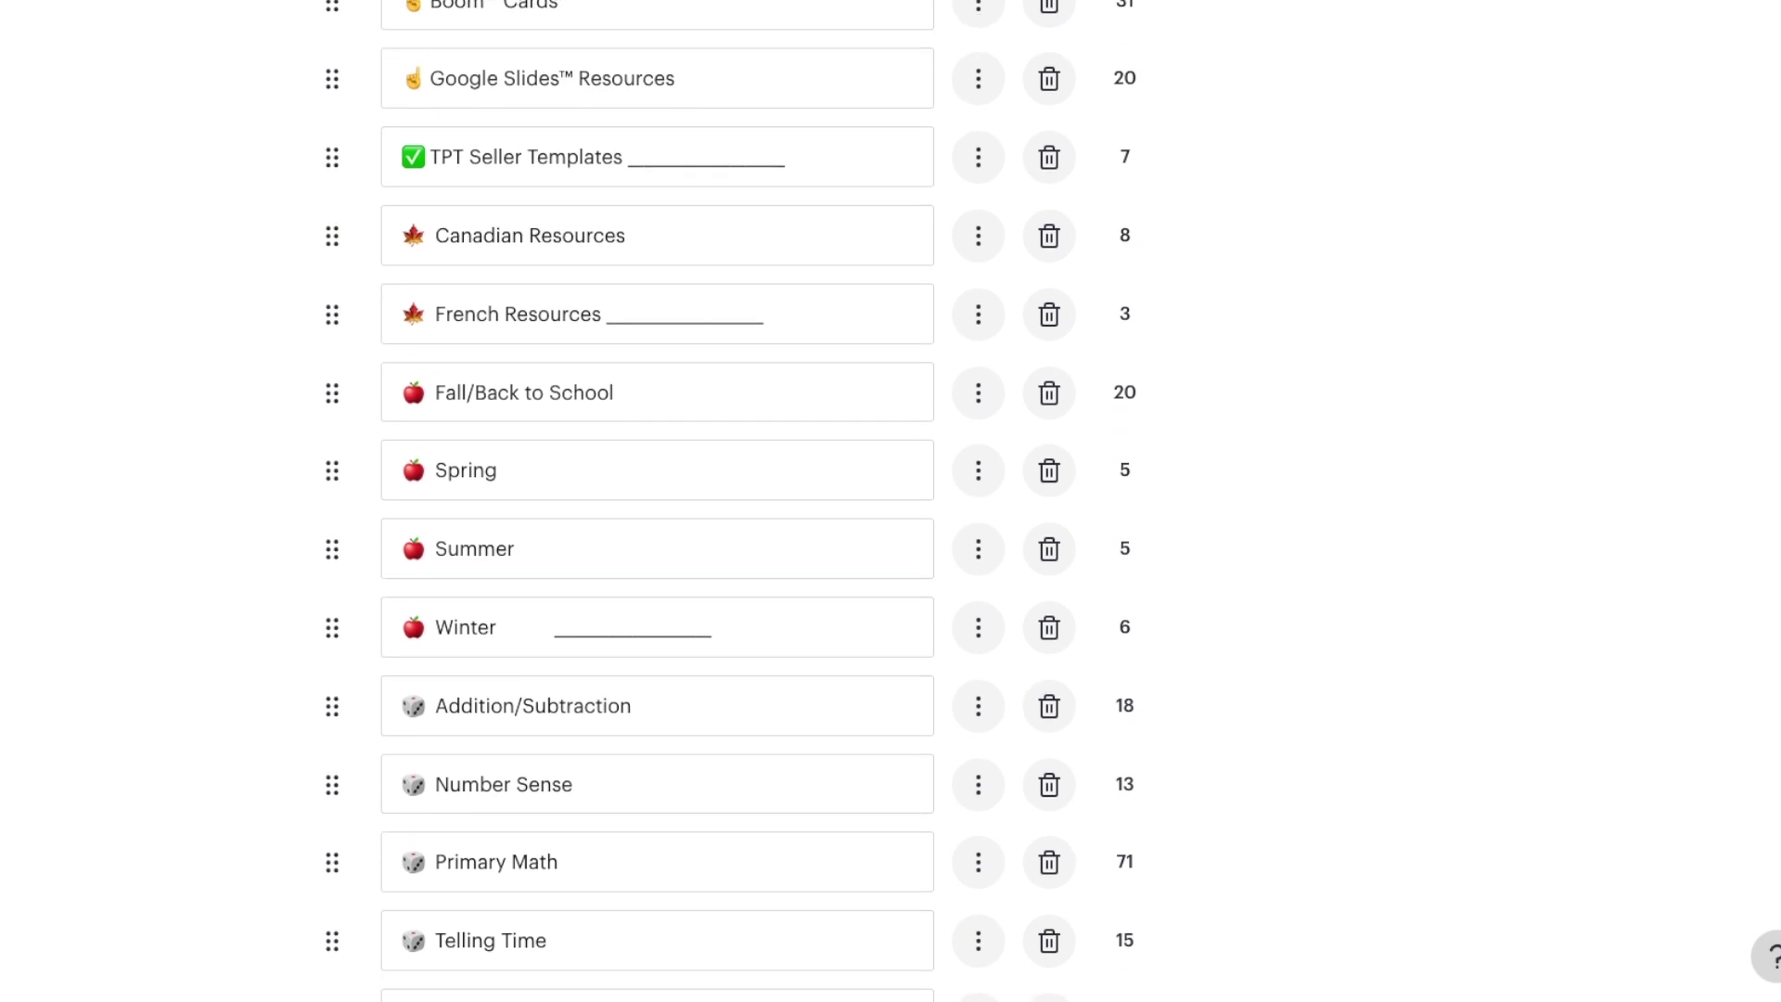
pyautogui.scroll(5, 1777, 193)
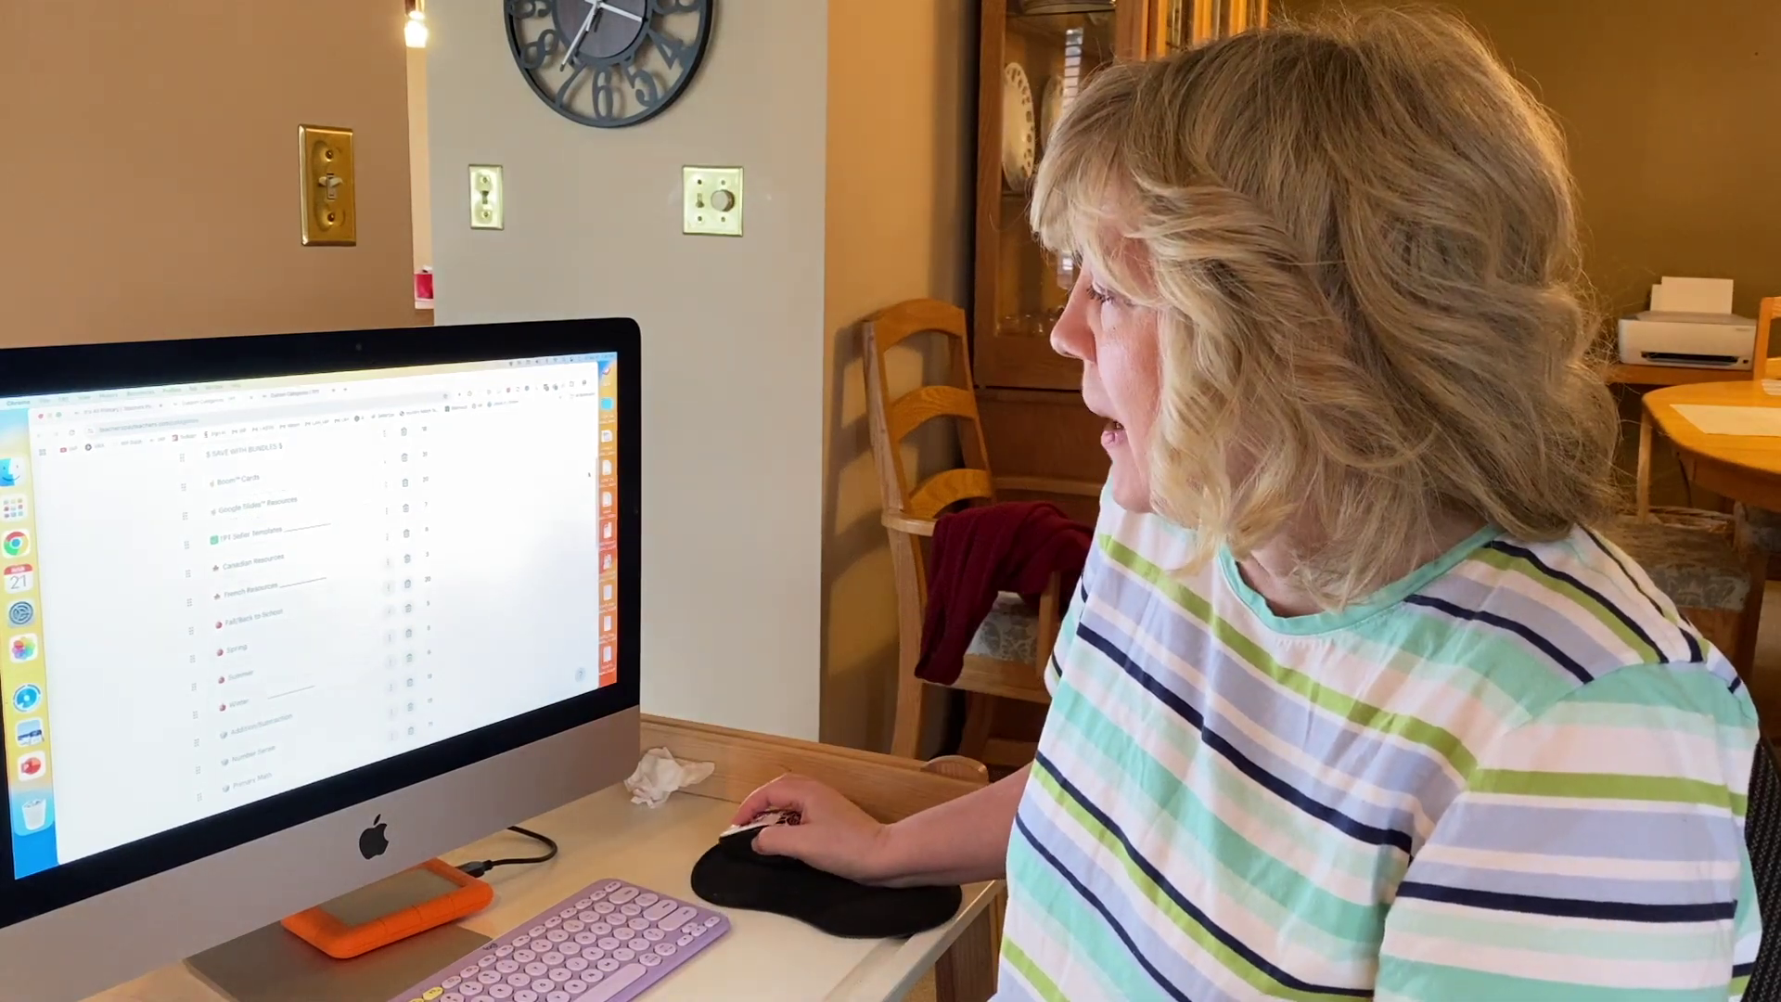
pyautogui.scroll(-10, 306, 603)
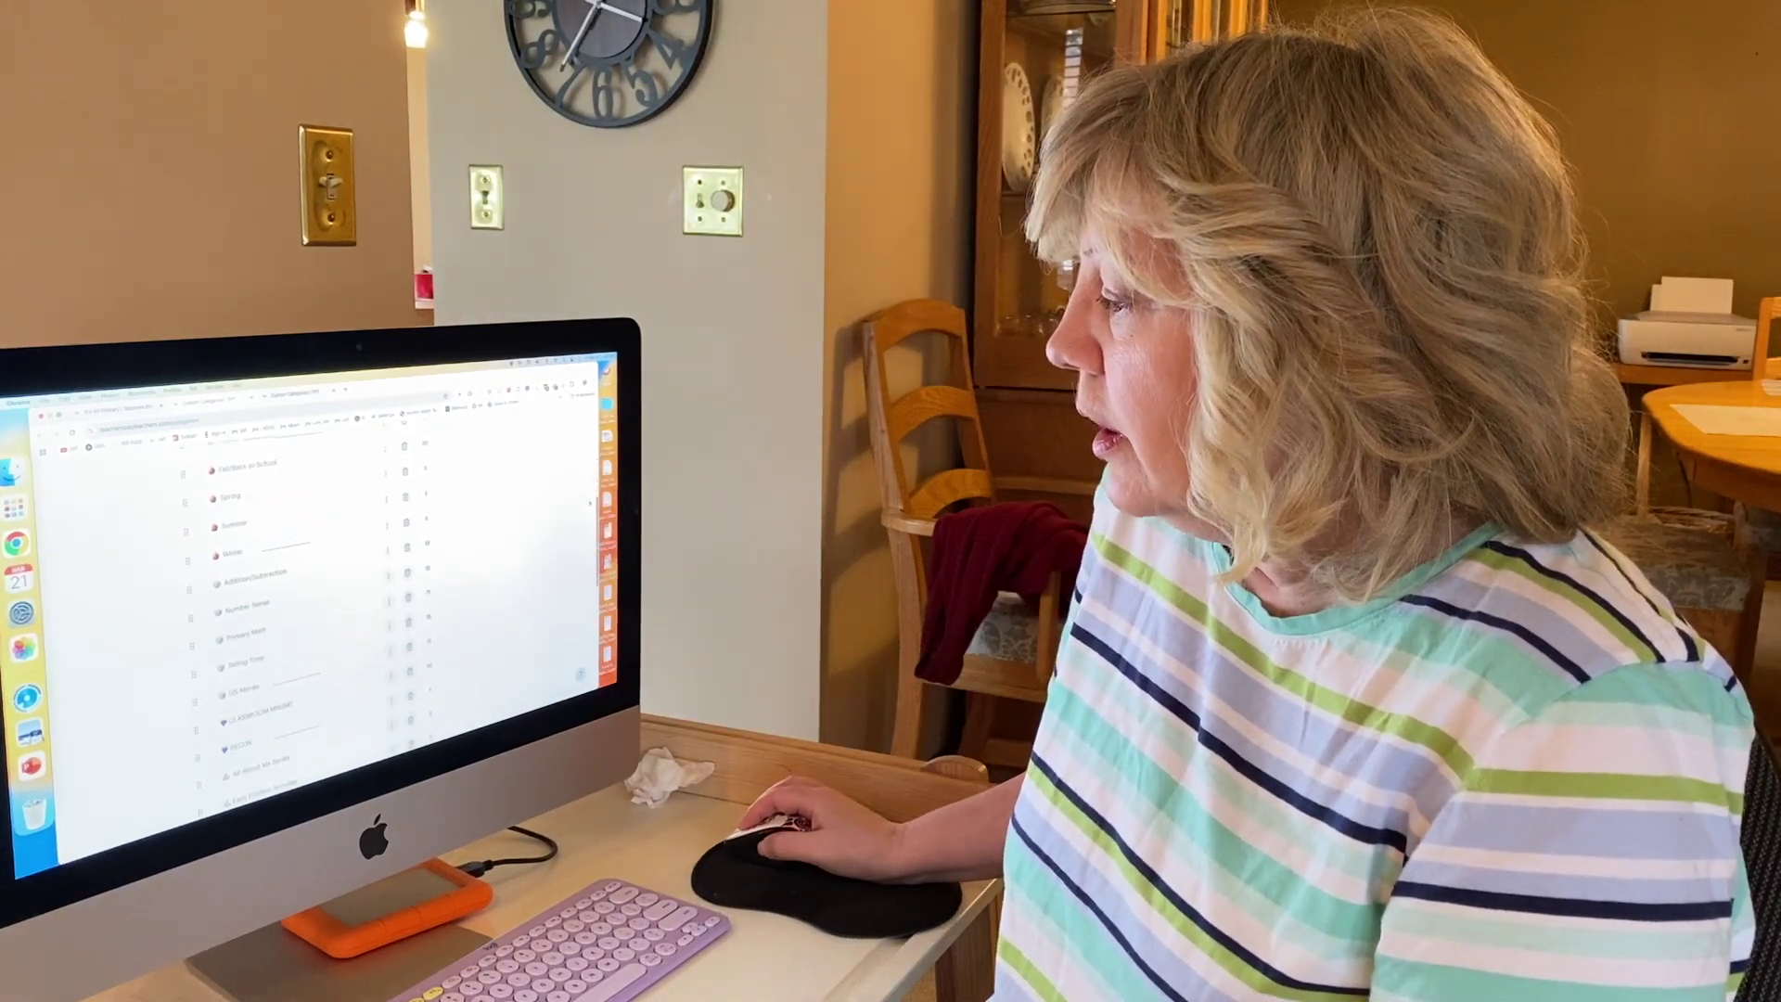
pyautogui.scroll(-3, 325, 603)
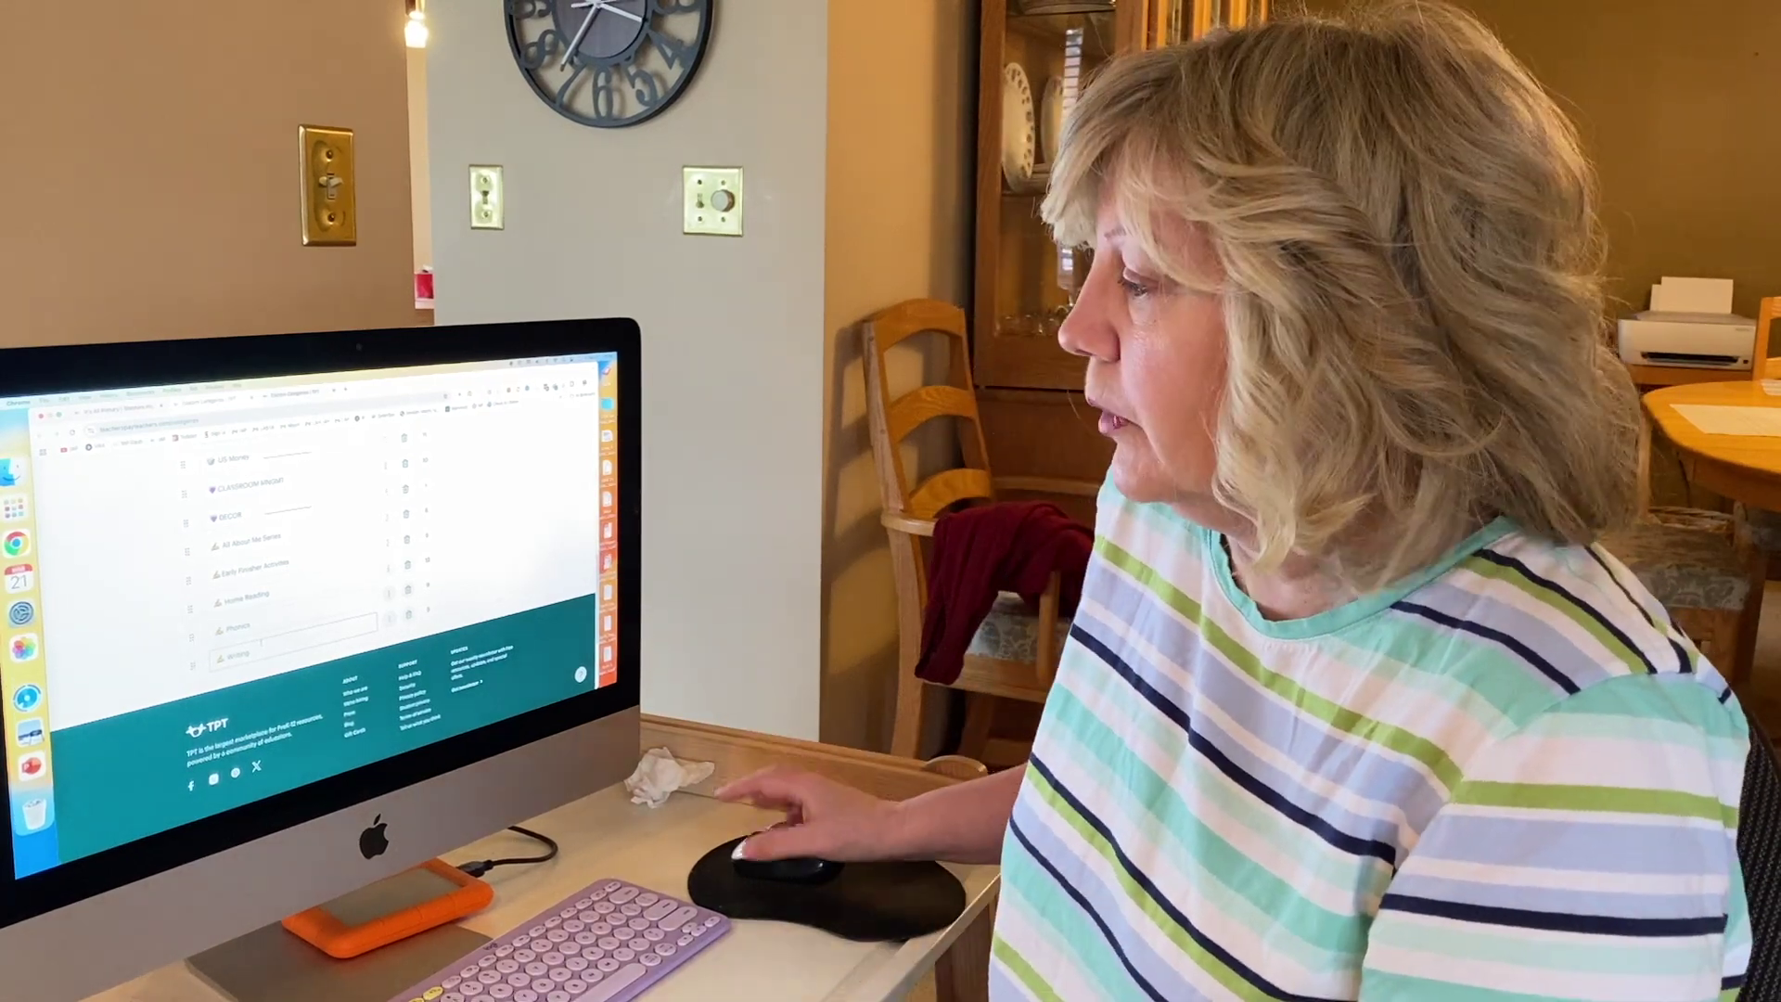
pyautogui.scroll(15, 306, 603)
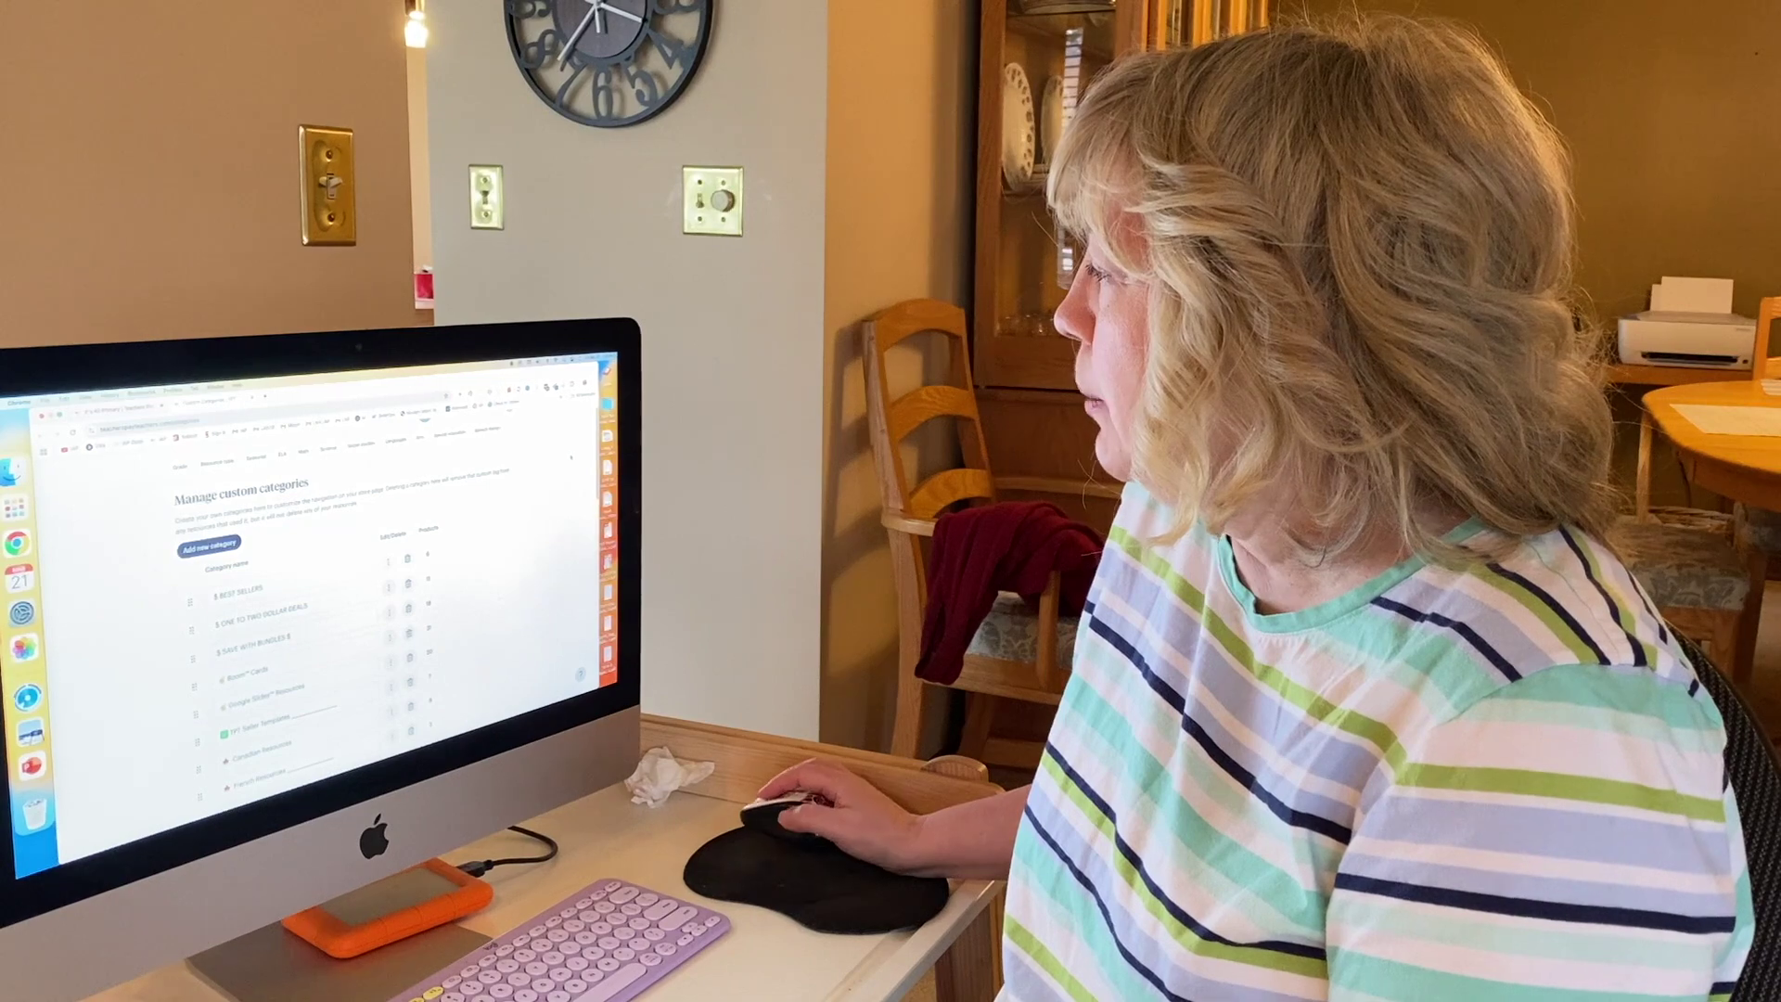
pyautogui.scroll(-10, 343, 603)
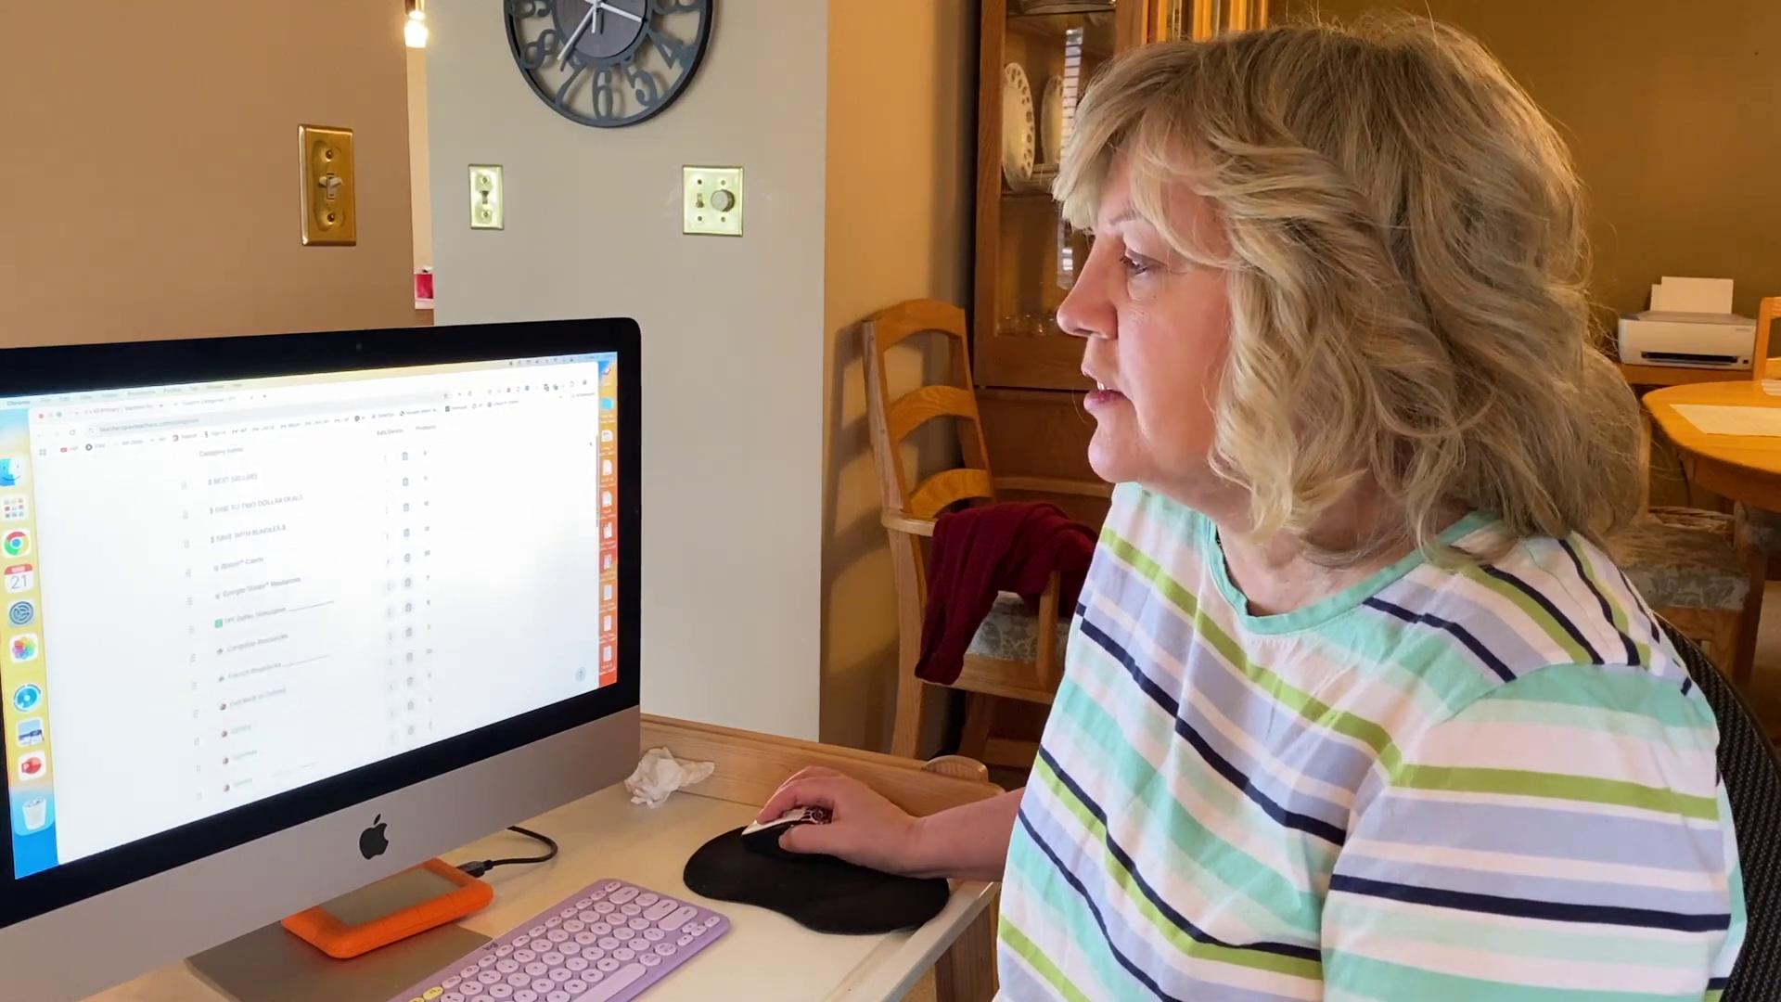
pyautogui.scroll(5, 371, 602)
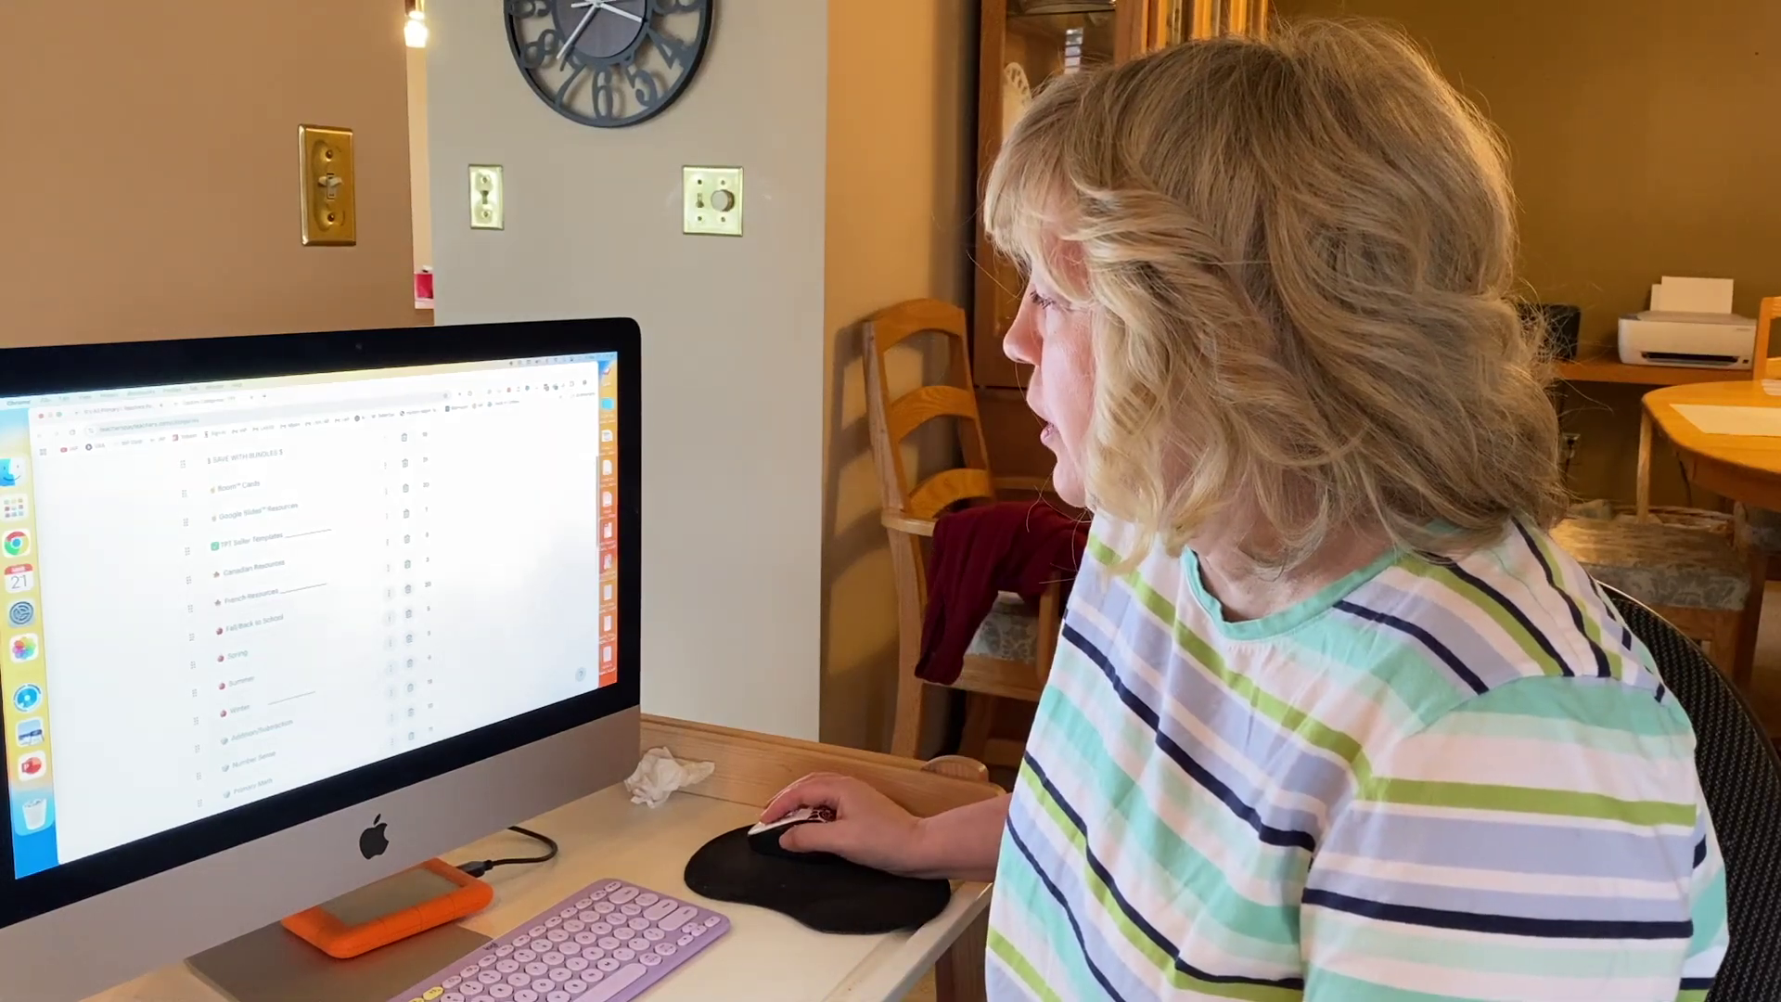
pyautogui.scroll(10, 316, 603)
pyautogui.click(120, 411)
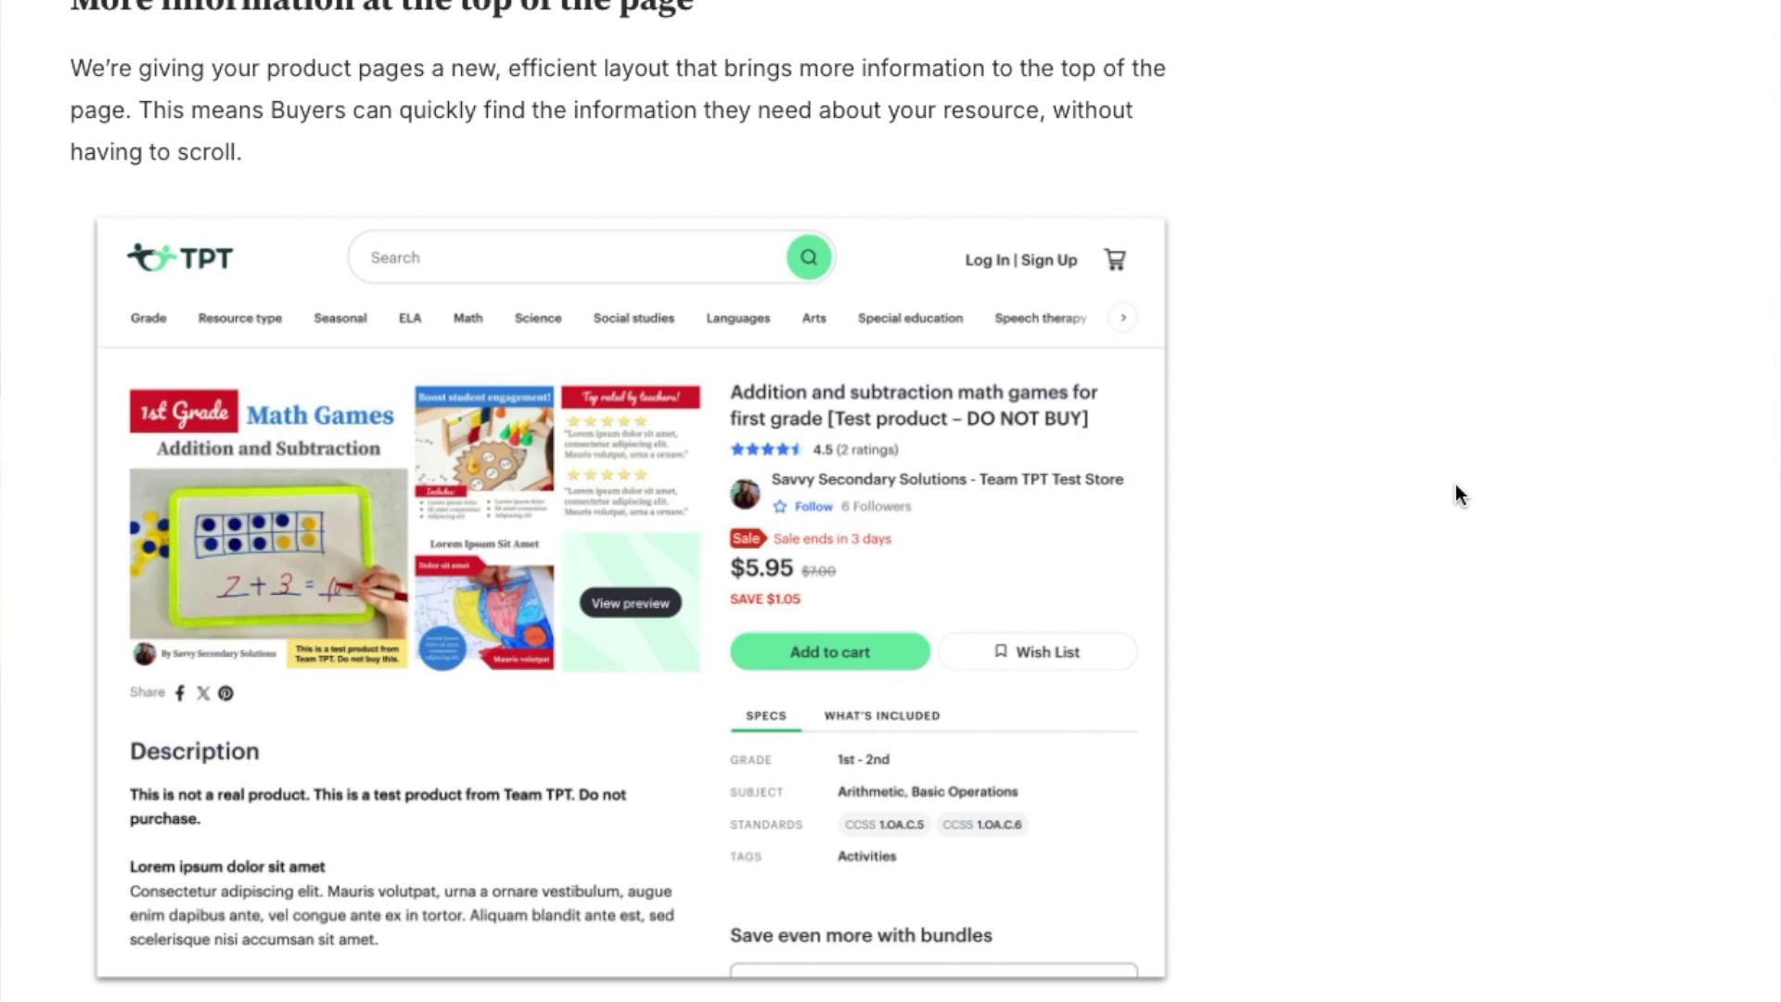
# Read through the article on TPT's new product page layout, covering the sticky header, larger thumbnails and refreshed preview window.
pyautogui.scroll(-10, 1455, 485)
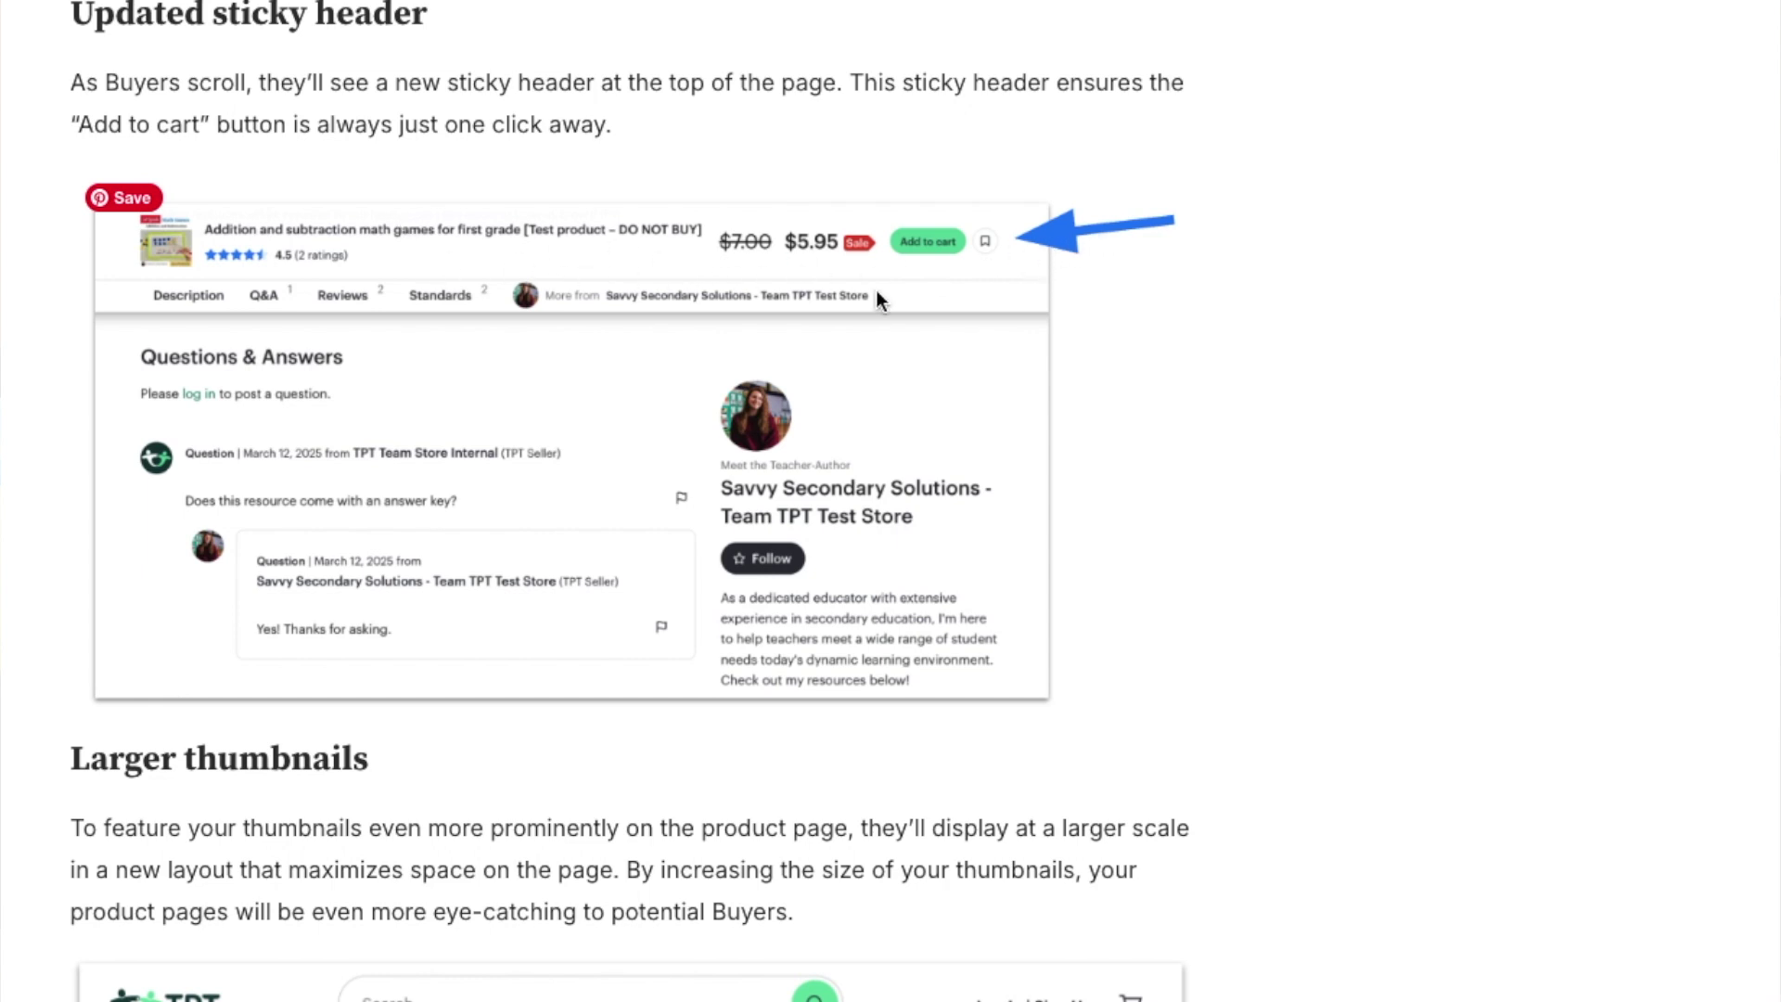
pyautogui.scroll(-8, 879, 299)
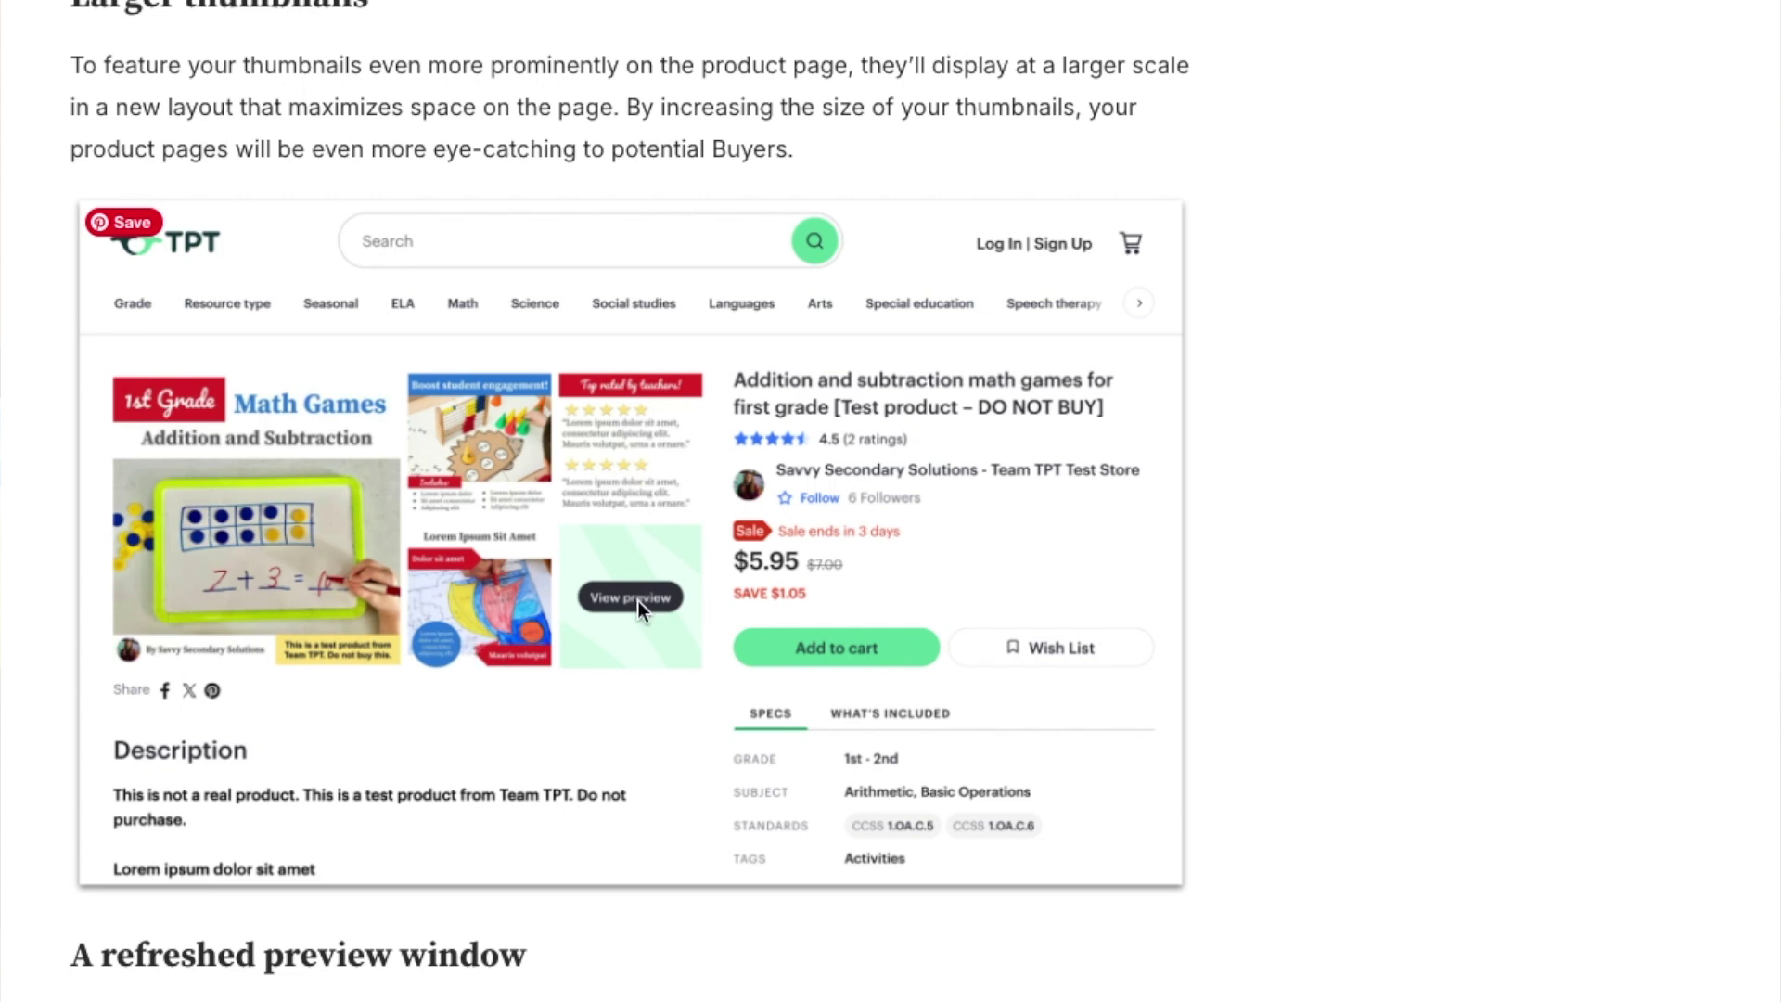
pyautogui.scroll(-10, 1678, 465)
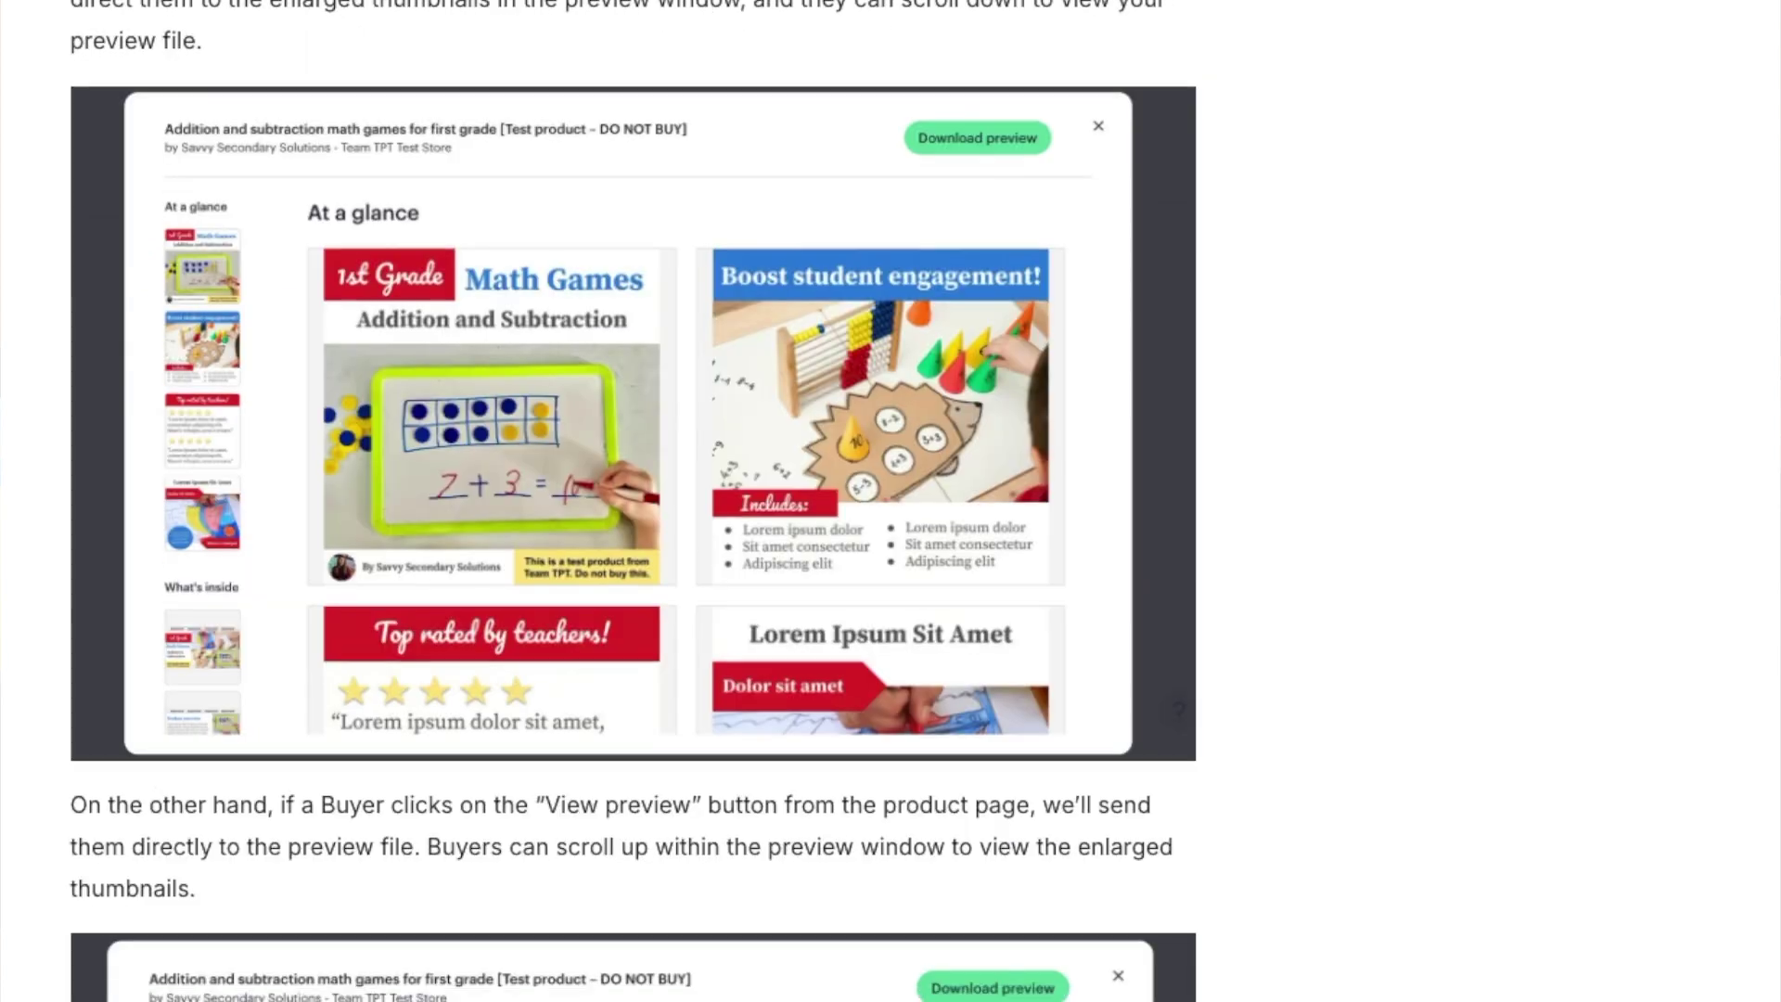